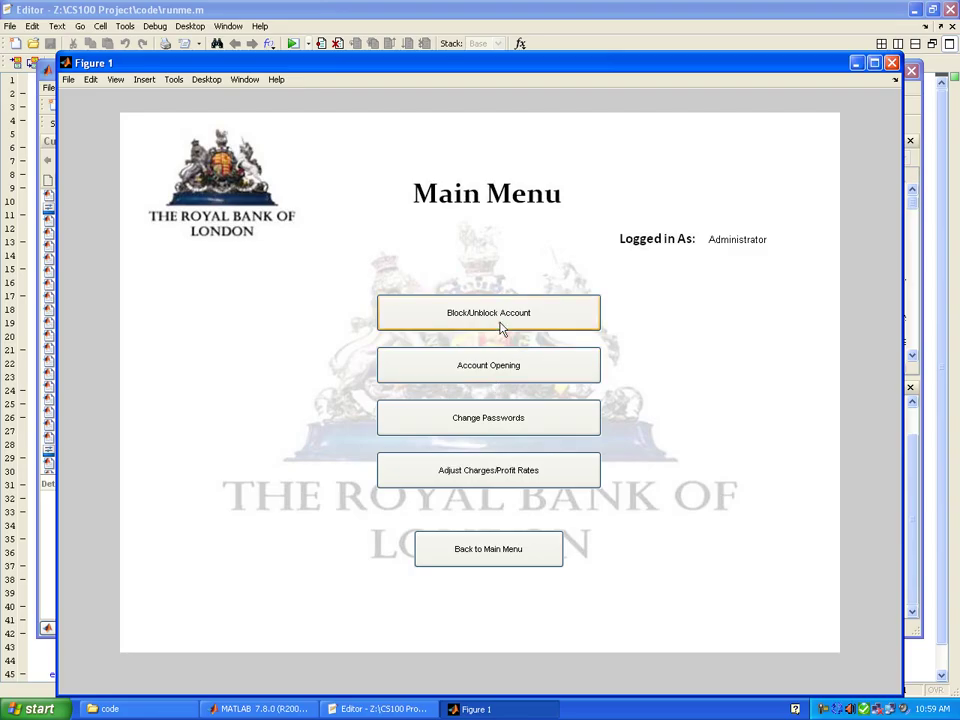
- Block the entered account through Block/Unblock Account and acknowledge the confirmation
{"action": "left_click", "coordinate": [504, 328]}
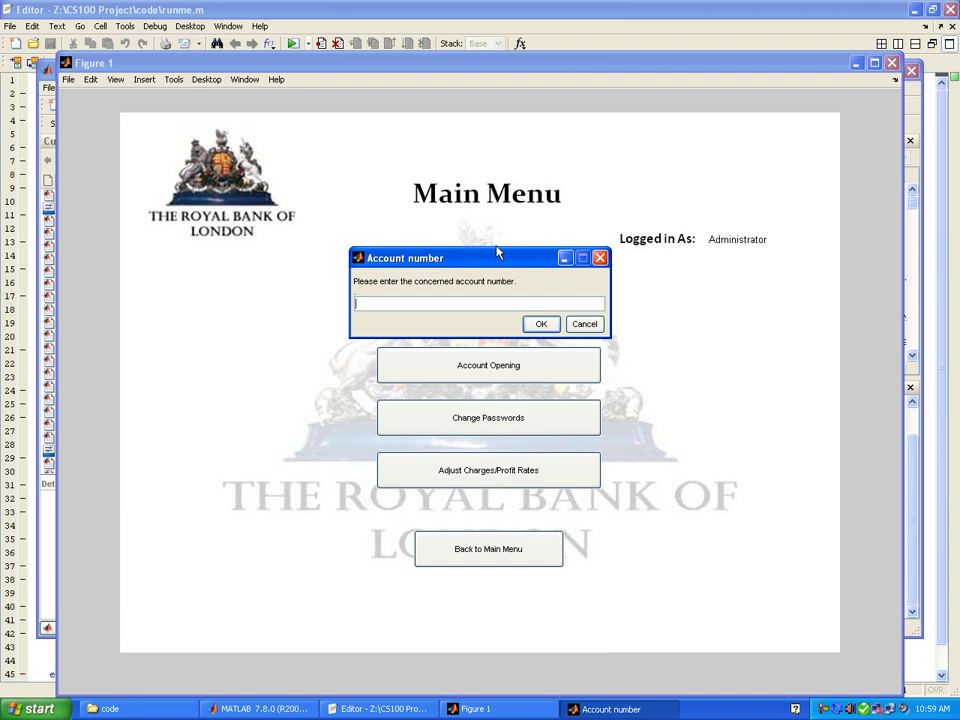
{"action": "type", "text": "006"}
{"action": "key", "text": "Return"}
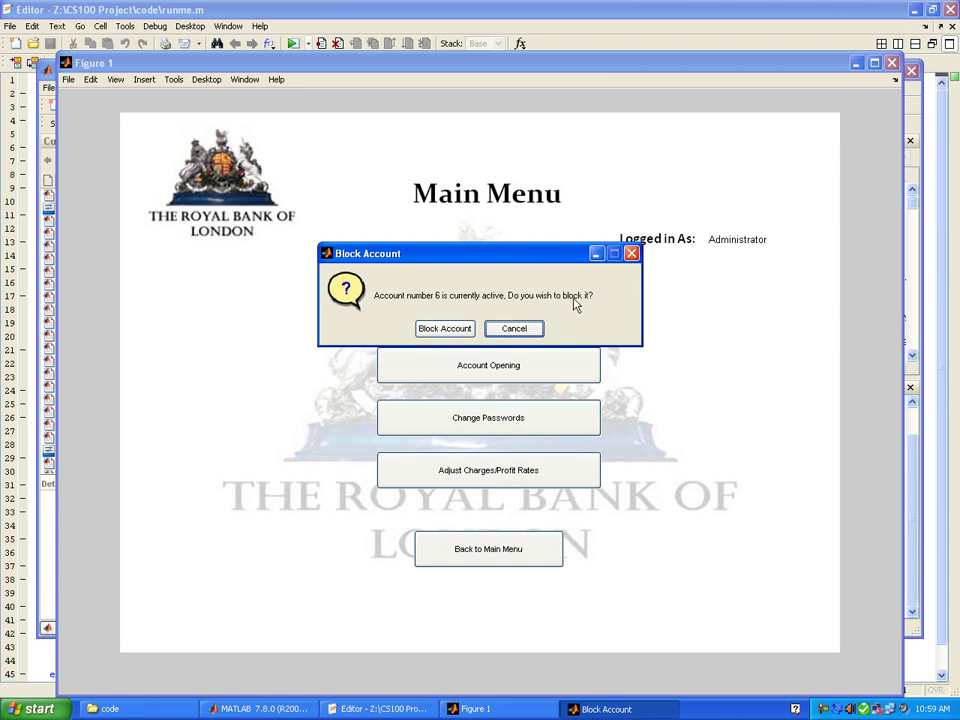
{"action": "left_click", "coordinate": [456, 331]}
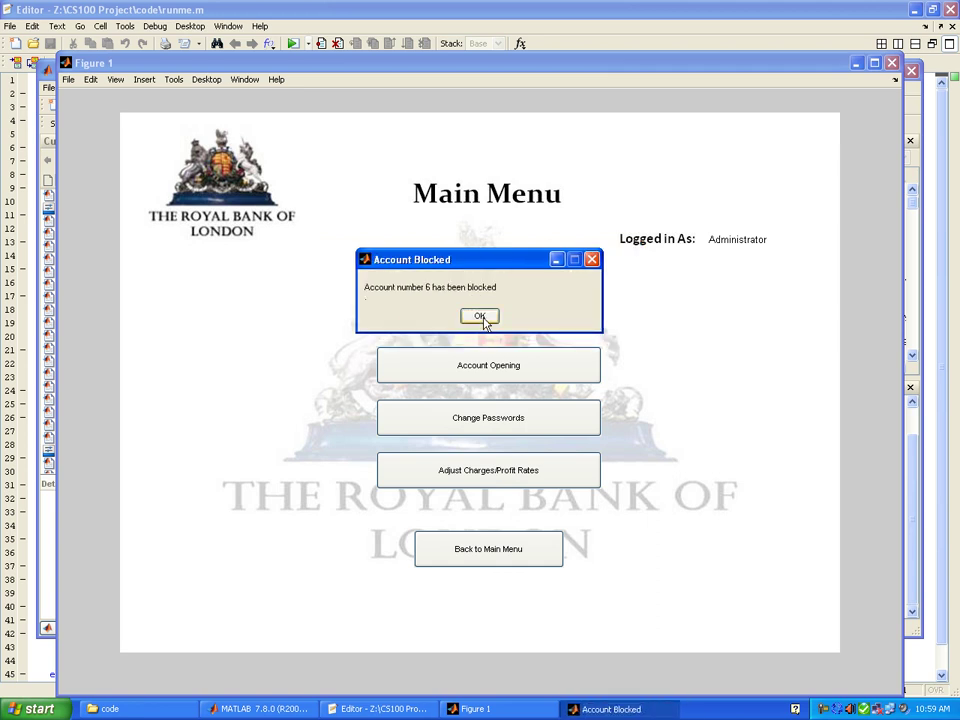
{"action": "left_click", "coordinate": [480, 316]}
- Start a Cash Deposit of 2 into the blocked account from Transaction Services
{"action": "left_click", "coordinate": [486, 573]}
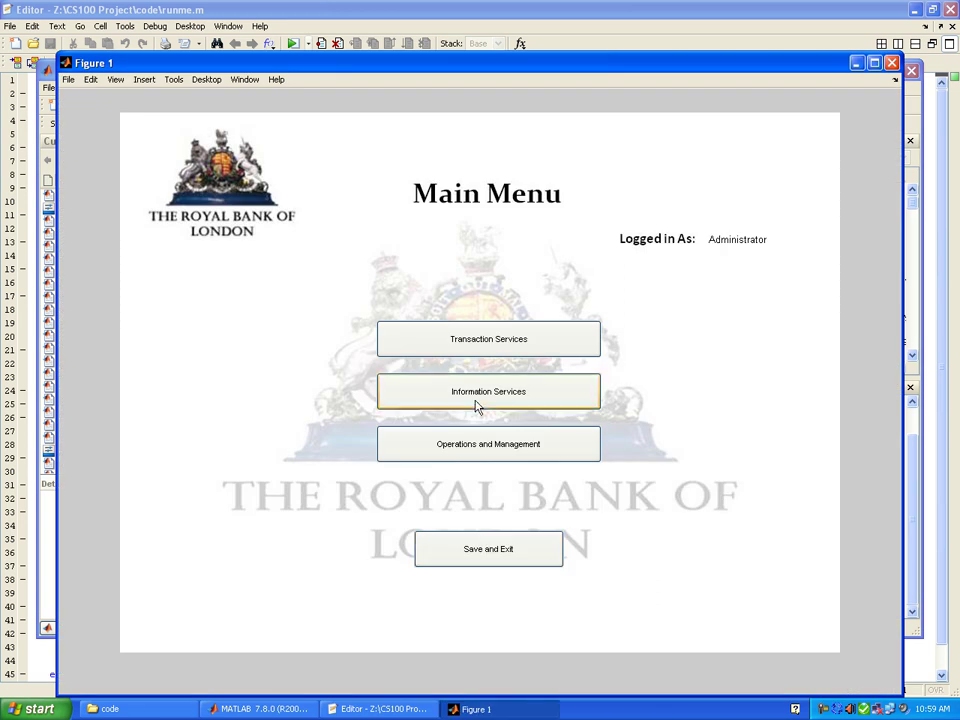
{"action": "left_click", "coordinate": [476, 330]}
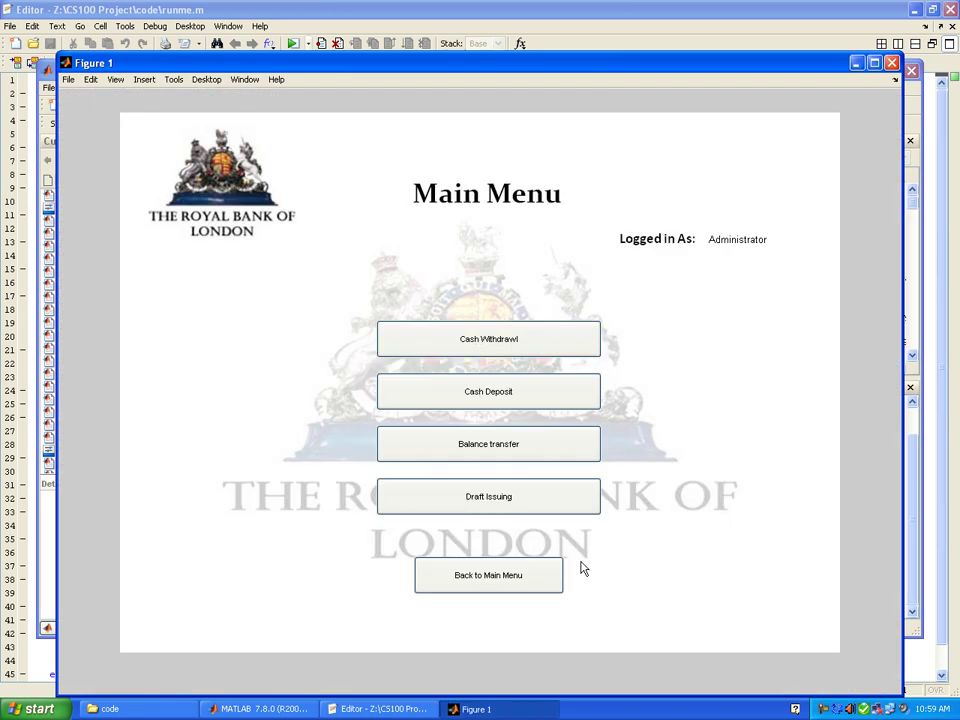
{"action": "left_click", "coordinate": [477, 408]}
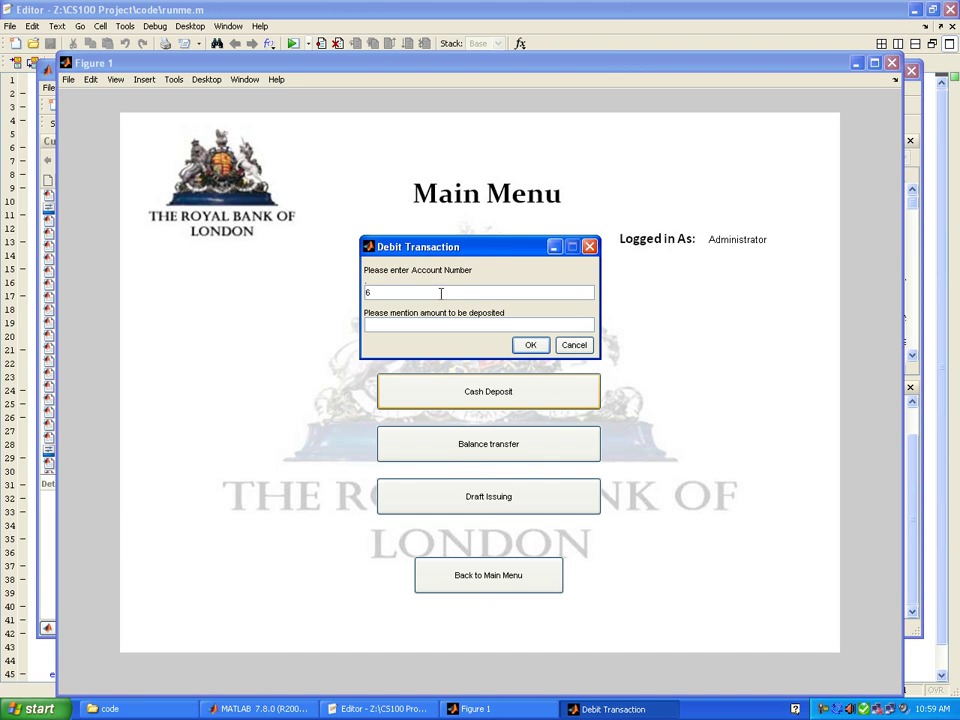
{"action": "key", "text": "Tab"}
{"action": "type", "text": "2"}
{"action": "key", "text": "Return"}
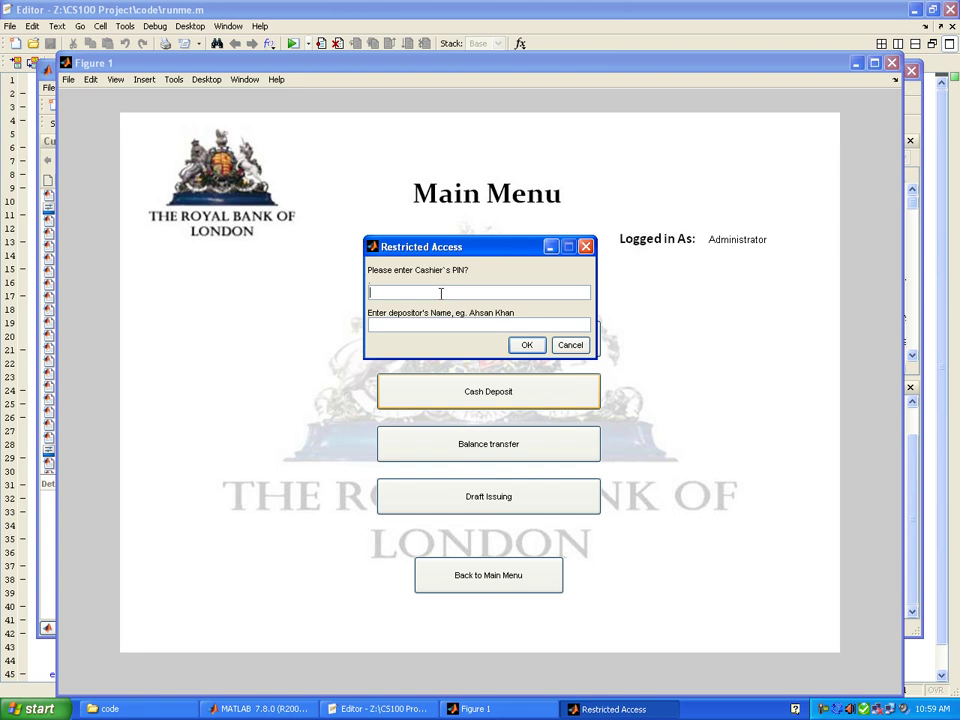
- Enter the cashier PIN and depositor name, accept the account-blocked refusal, and return to the Main Menu
{"action": "type", "text": "cash"}
{"action": "type", "text": "med"}
{"action": "key", "text": "Return"}
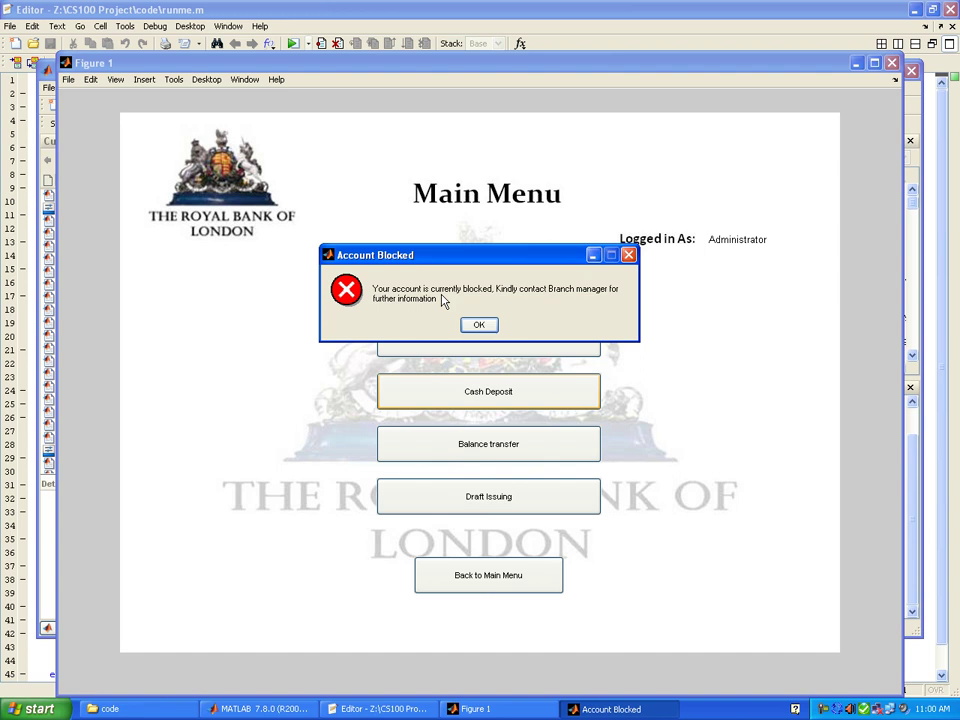
{"action": "left_click", "coordinate": [480, 324]}
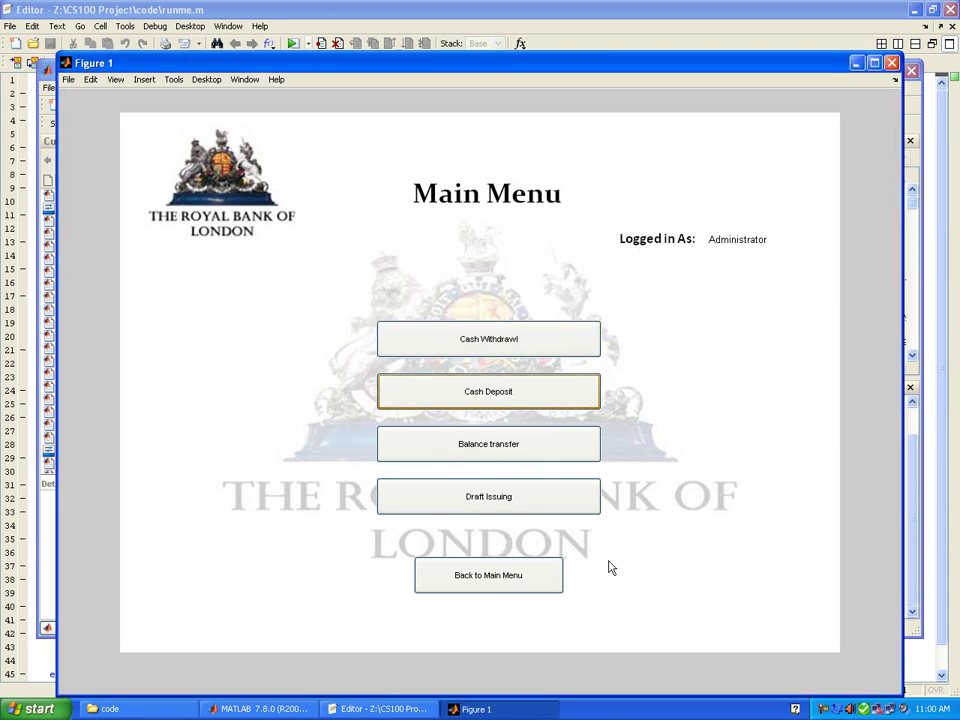
{"action": "left_click", "coordinate": [501, 561]}
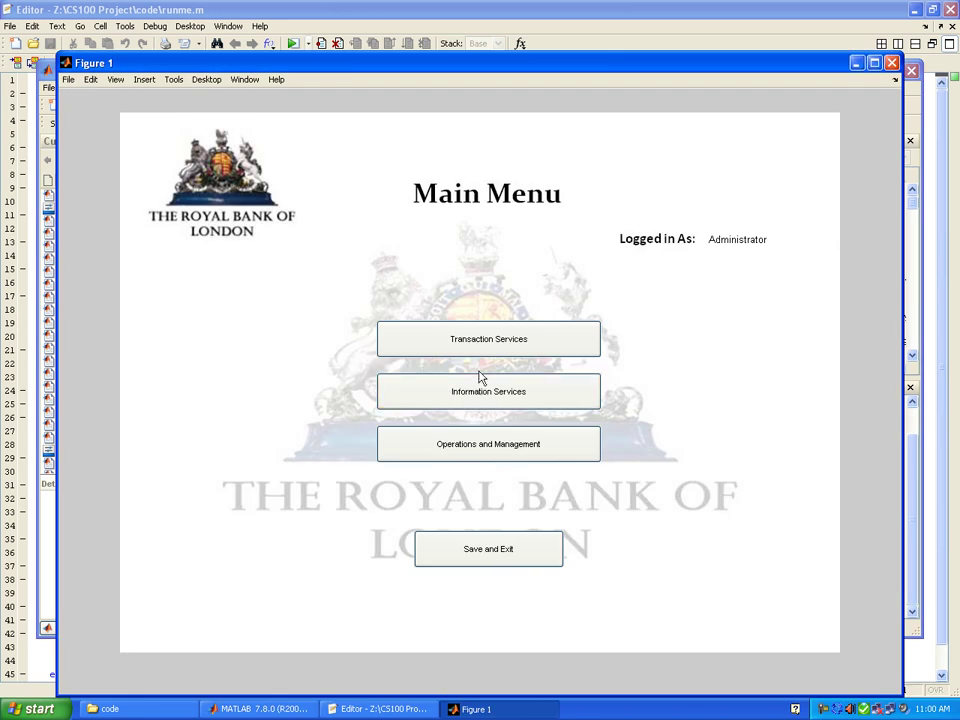
- Unblock the same account via Operations and Management > Block/Unblock Account and acknowledge it
{"action": "left_click", "coordinate": [506, 444]}
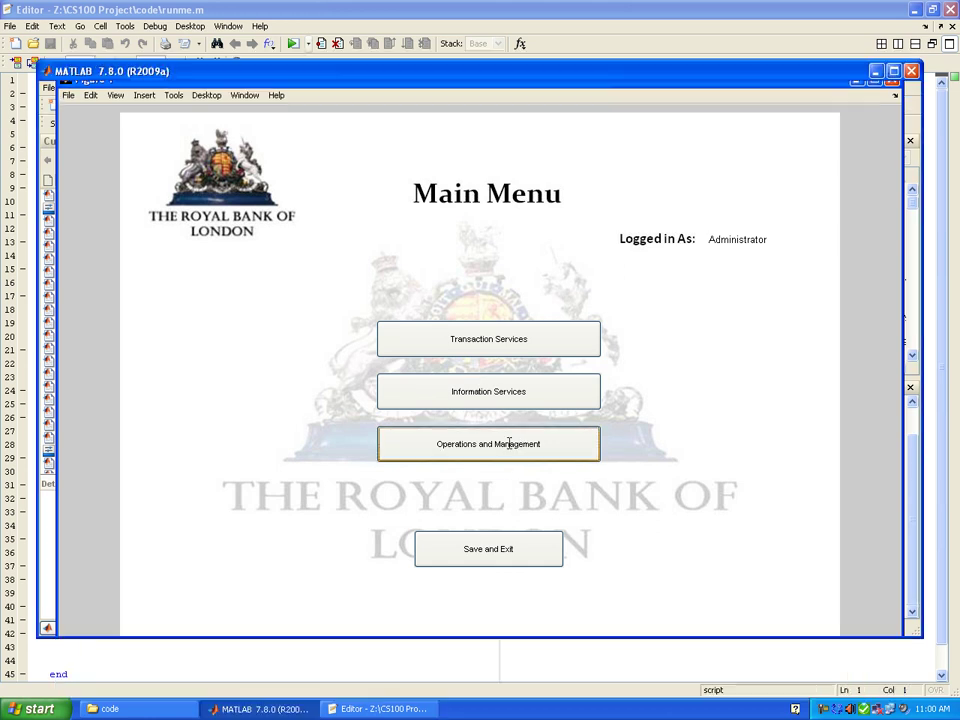
{"action": "left_click", "coordinate": [476, 316]}
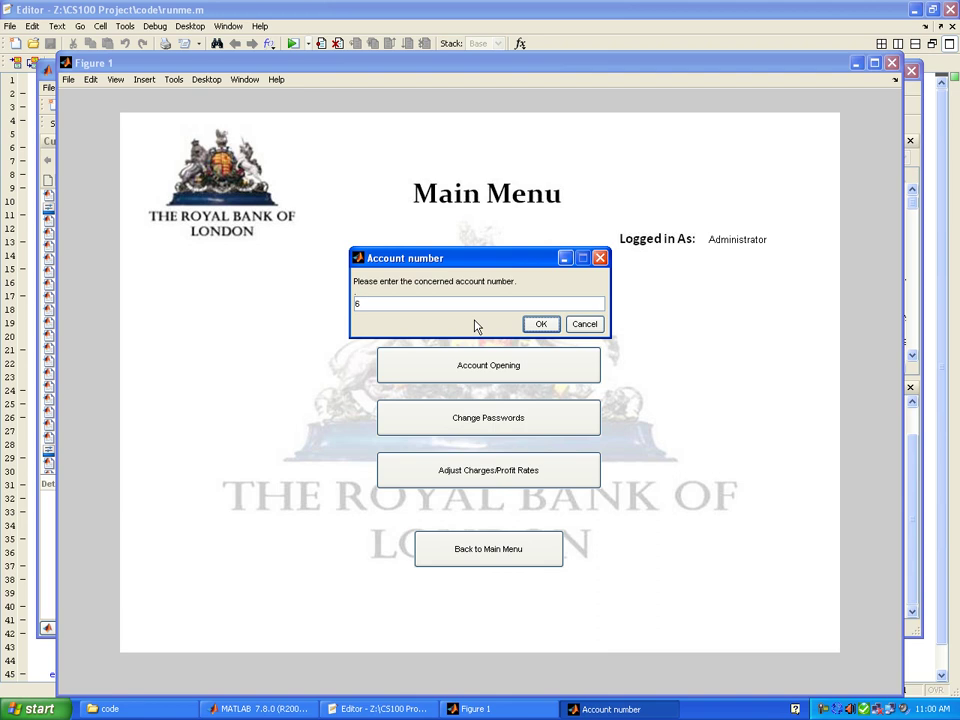
{"action": "key", "text": "Return"}
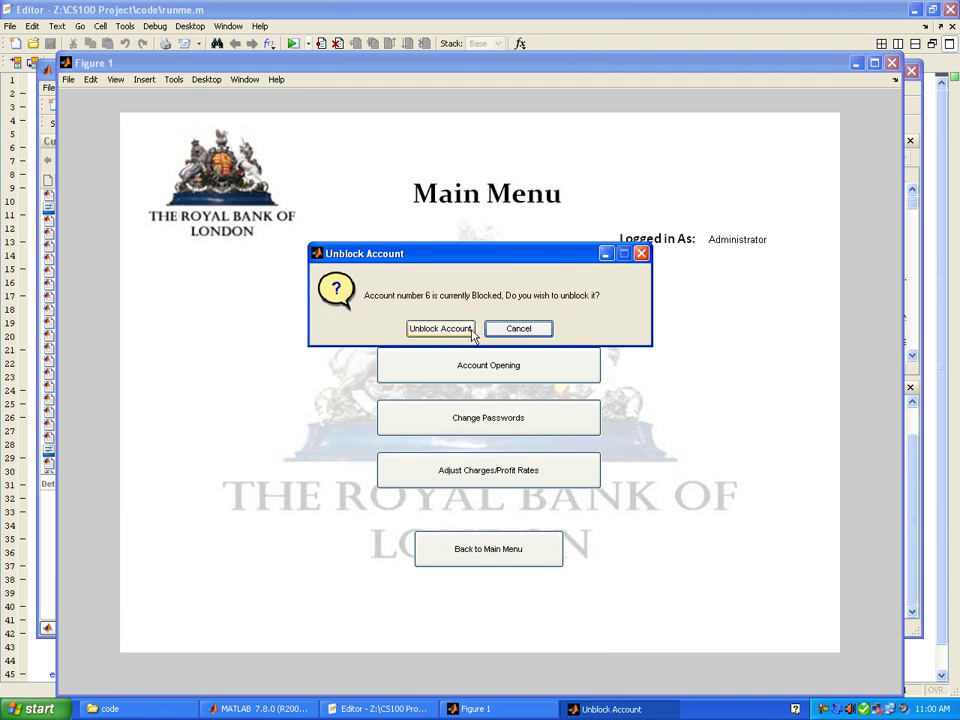
{"action": "left_click", "coordinate": [442, 332]}
{"action": "left_click", "coordinate": [477, 314]}
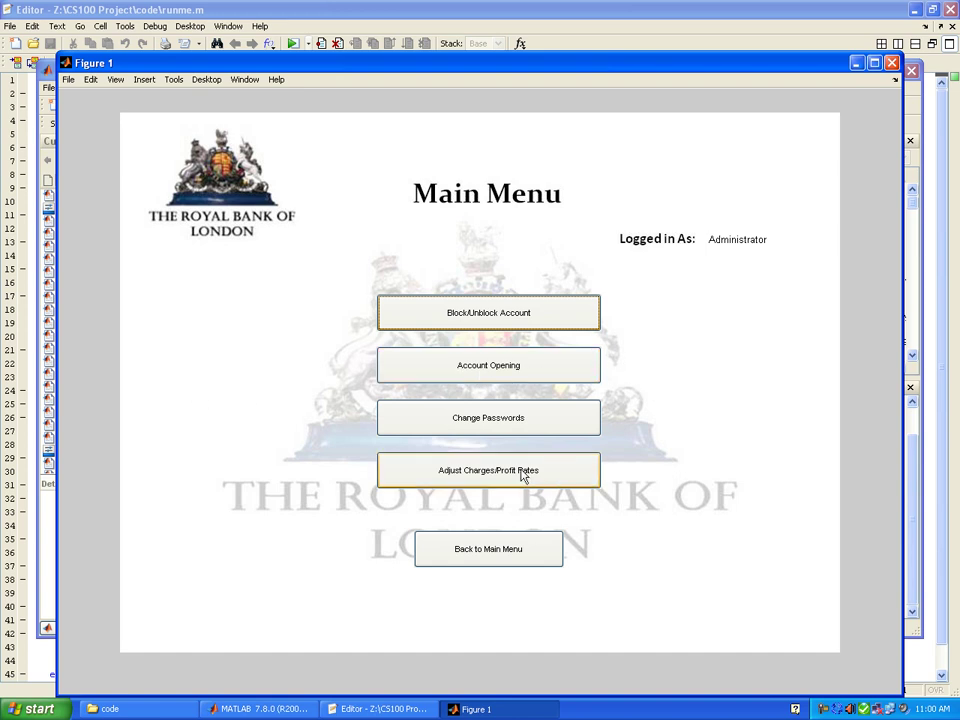
- Enter the current and new Administrator passwords in Change Passwords and submit them
{"action": "left_click", "coordinate": [514, 430]}
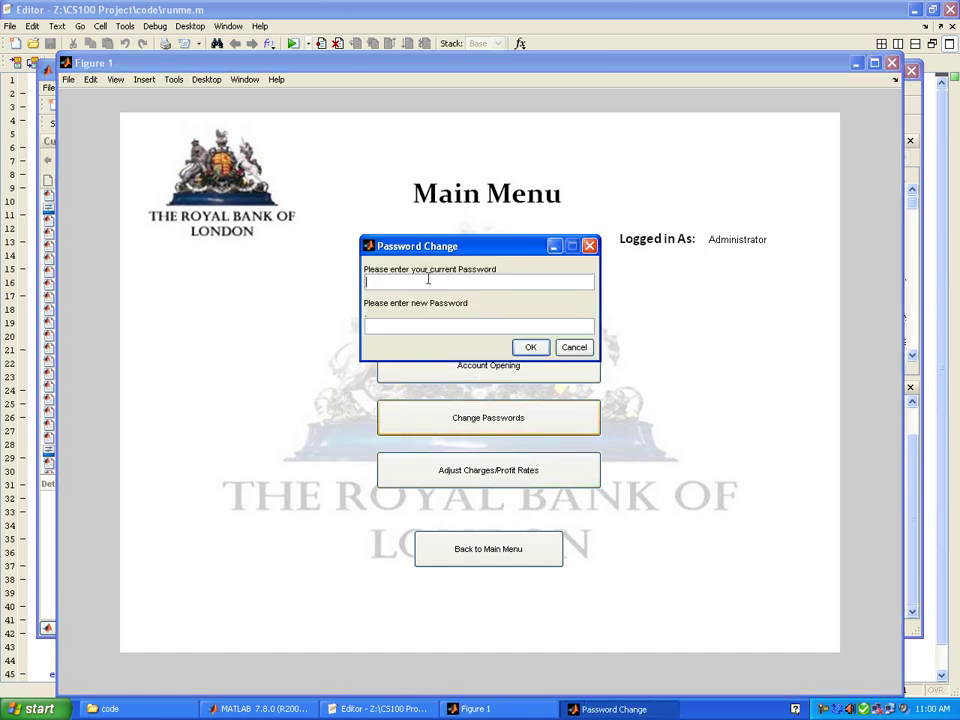
{"action": "type", "text": "adm"}
{"action": "type", "text": "adm"}
{"action": "type", "text": "inistrator"}
{"action": "key", "text": "Return"}
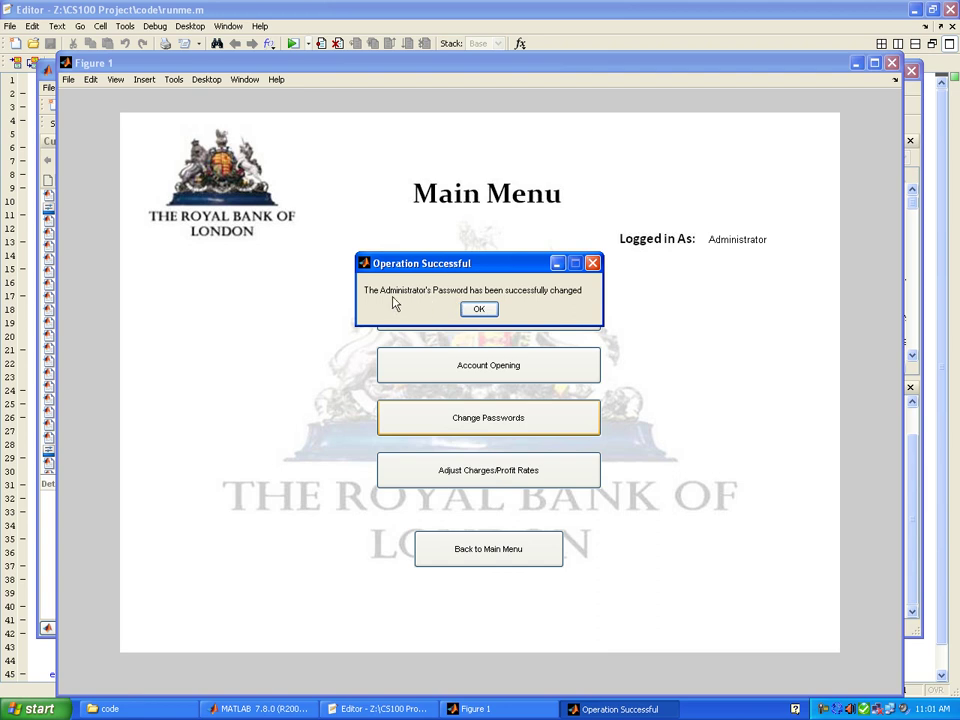
- Dismiss the password-changed message and close the stray empty Account number prompt
{"action": "left_click", "coordinate": [478, 311]}
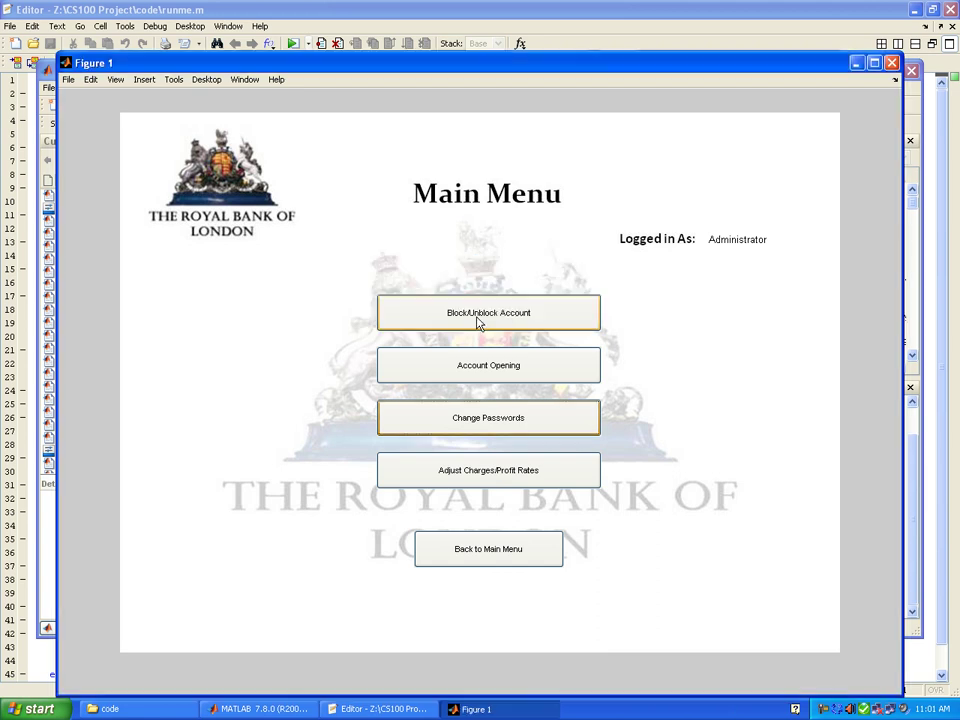
{"action": "left_click", "coordinate": [478, 318]}
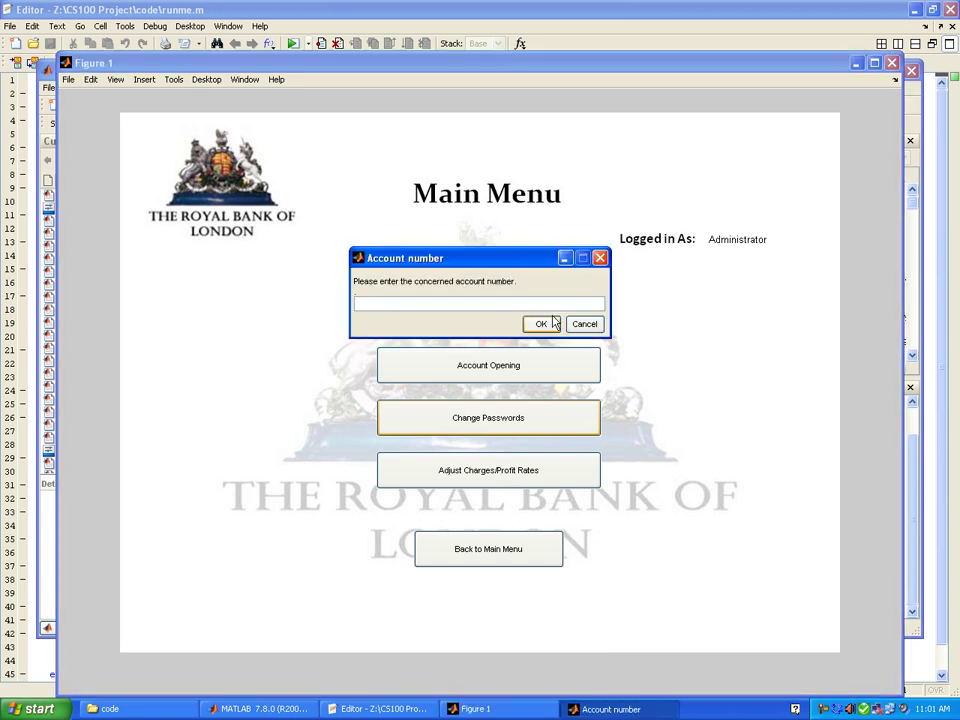
{"action": "left_click", "coordinate": [543, 324]}
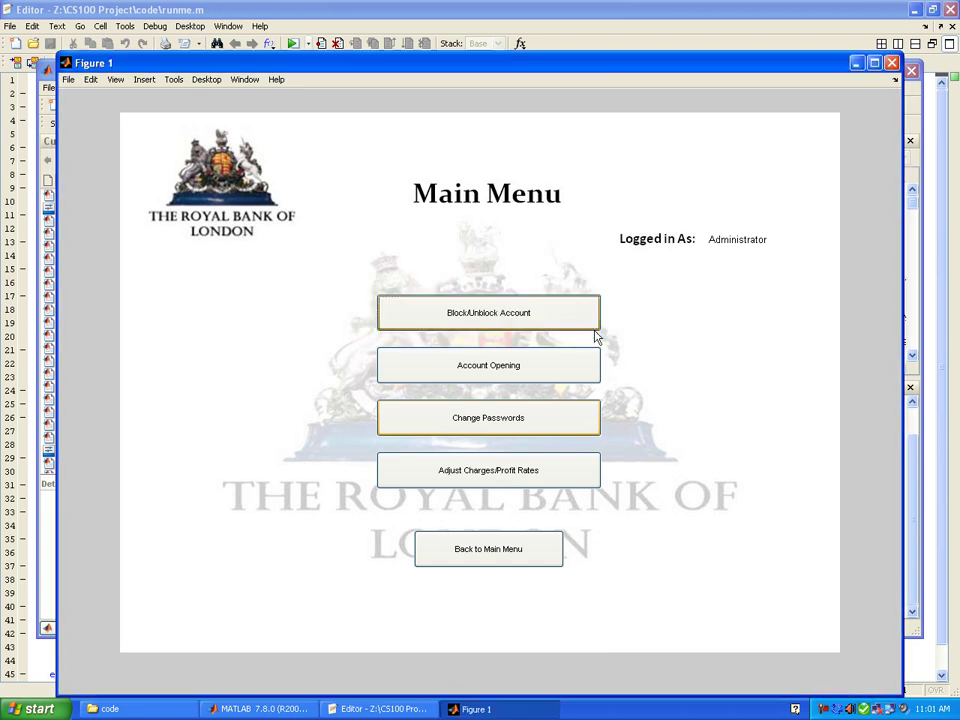
- Change the Administrator password again, correcting the mistyped current password before submitting
{"action": "left_click", "coordinate": [501, 433]}
{"action": "type", "text": "admin"}
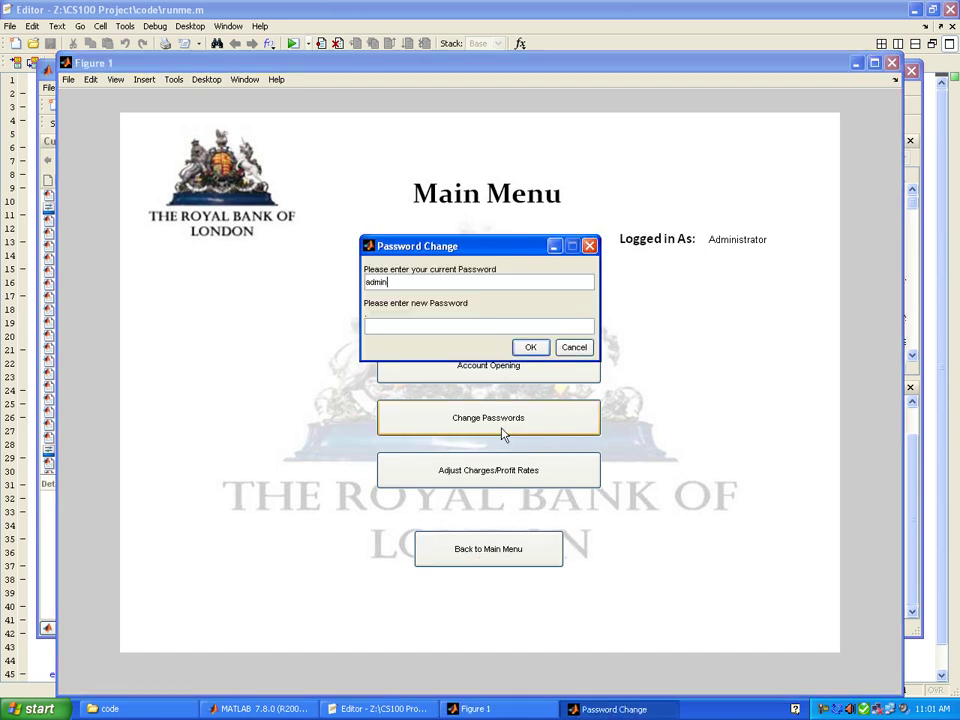
{"action": "type", "text": "istraor"}
{"action": "key", "text": "BackSpace"}
{"action": "key", "text": "BackSpace"}
{"action": "key", "text": "BackSpace"}
{"action": "type", "text": "or"}
{"action": "key", "text": "BackSpace"}
{"action": "type", "text": "atoradministrator"}
{"action": "key", "text": "Return"}
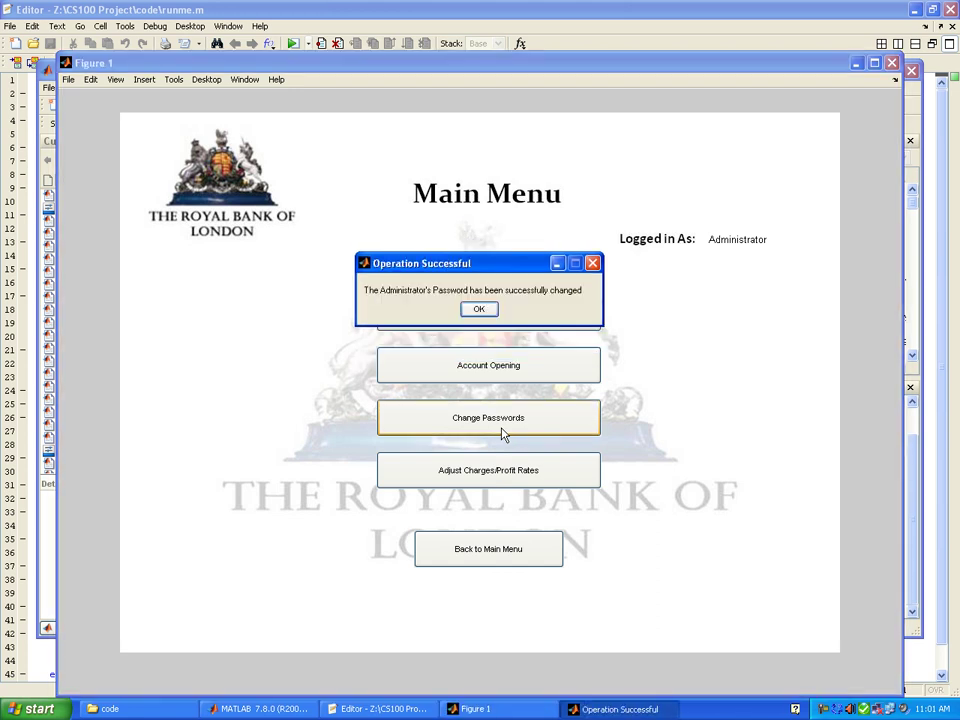
- Lower the monthly bank service charge from 110 to 50 under Adjust Charges/Profit Rates
{"action": "left_click", "coordinate": [486, 311]}
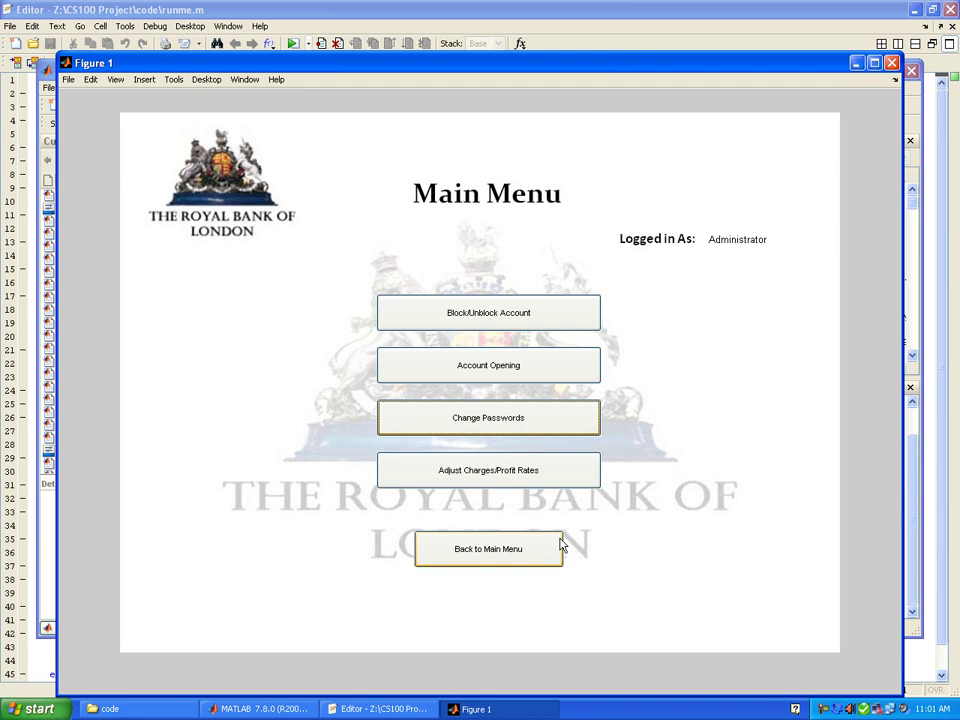
{"action": "left_click", "coordinate": [496, 483]}
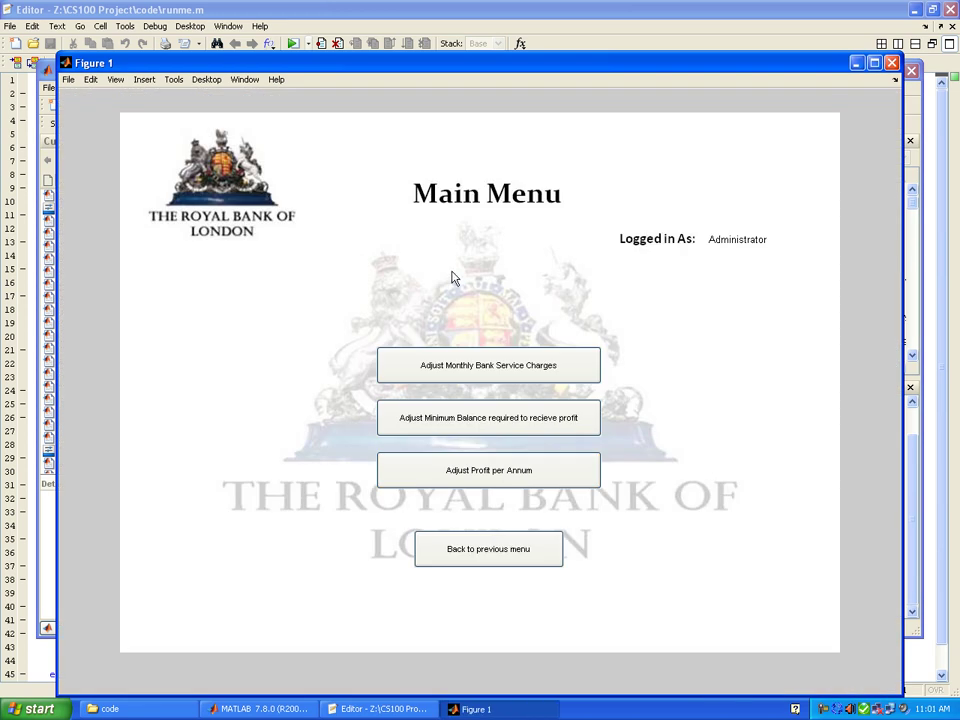
{"action": "left_click", "coordinate": [520, 362]}
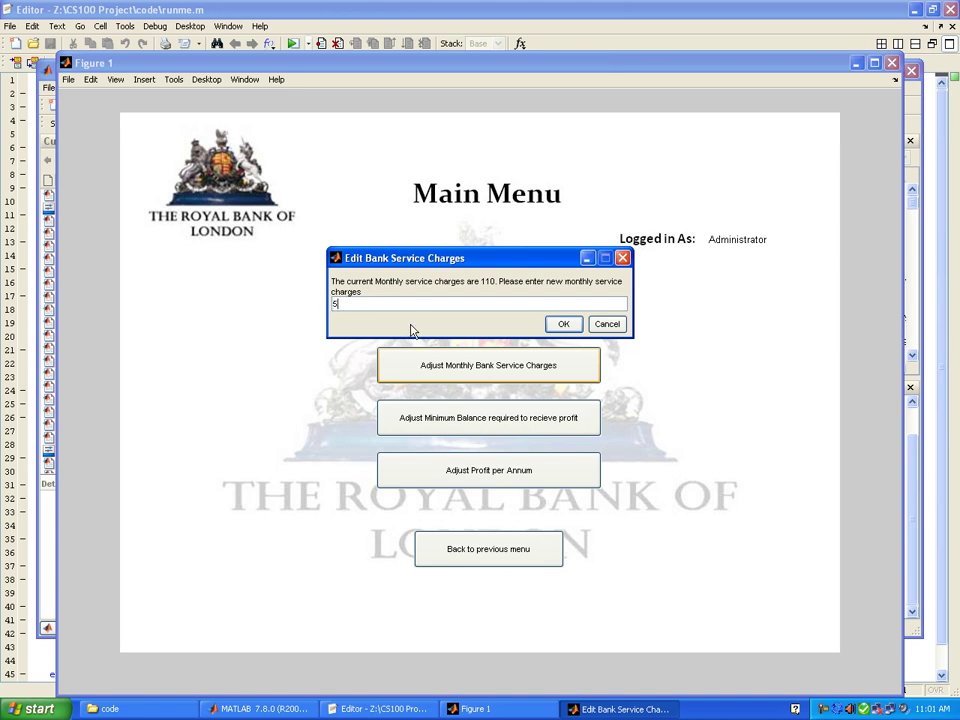
{"action": "key", "text": "Return"}
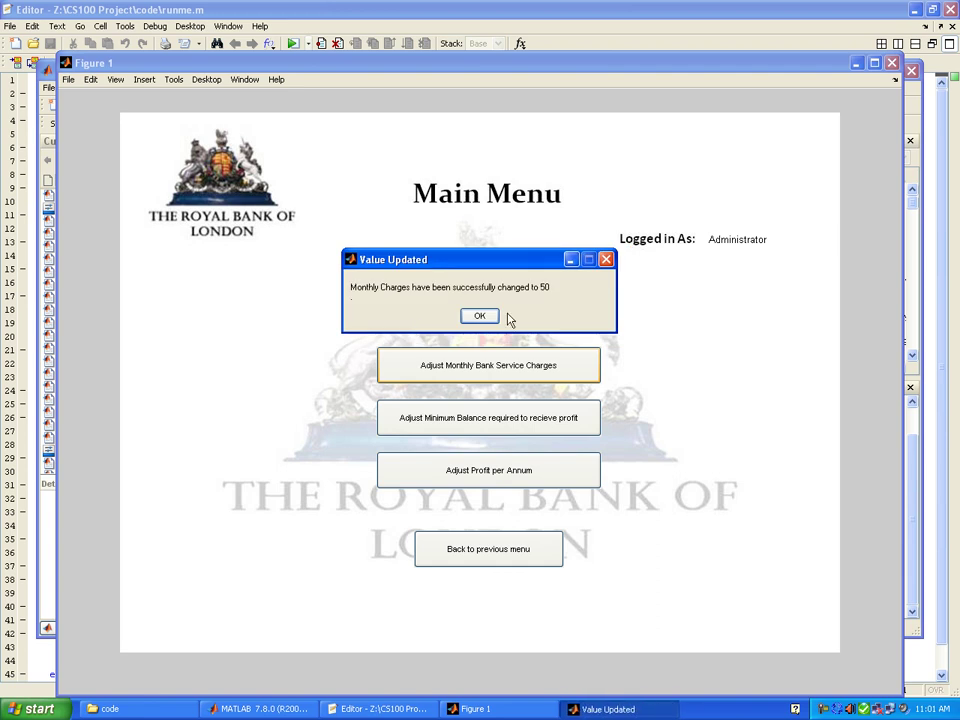
{"action": "left_click", "coordinate": [465, 318]}
- Restore the monthly bank service charge to 110
{"action": "left_click", "coordinate": [489, 373]}
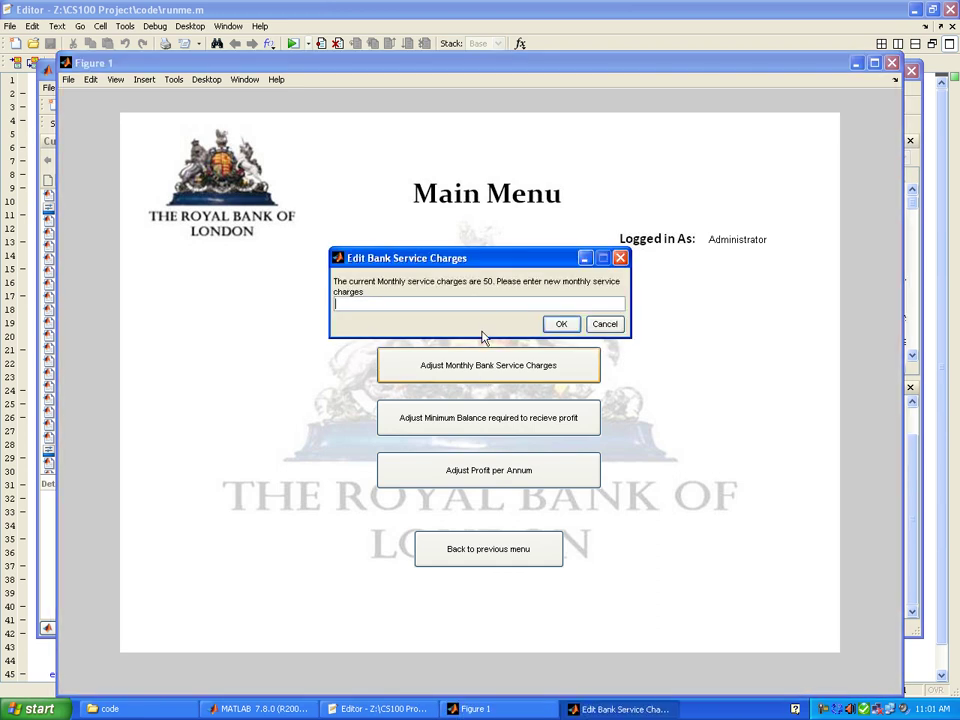
{"action": "type", "text": "110"}
{"action": "key", "text": "Return"}
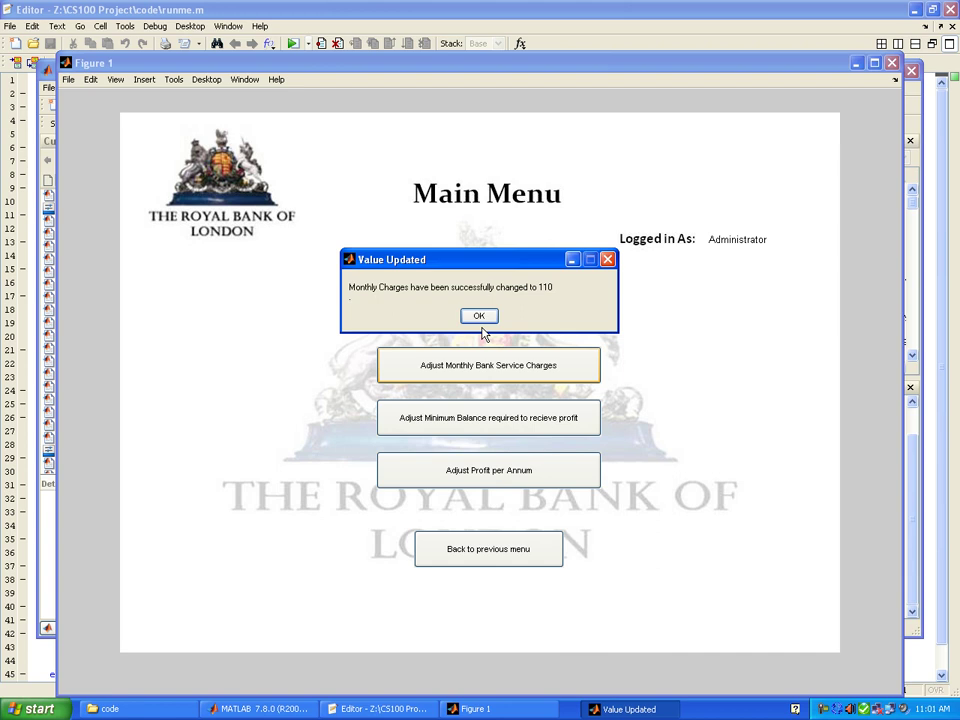
{"action": "left_click", "coordinate": [475, 320]}
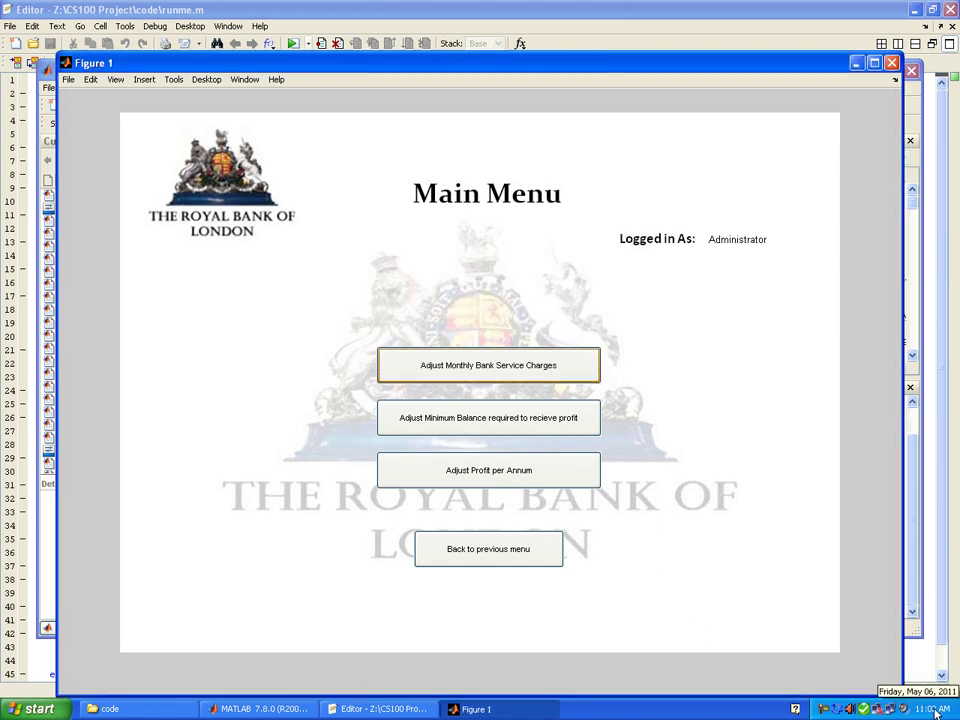
- Request an Account Statement under Information Services for the account, dates 1 1 2011 to 1 12 2011
{"action": "left_click", "coordinate": [492, 556]}
{"action": "left_click", "coordinate": [489, 548]}
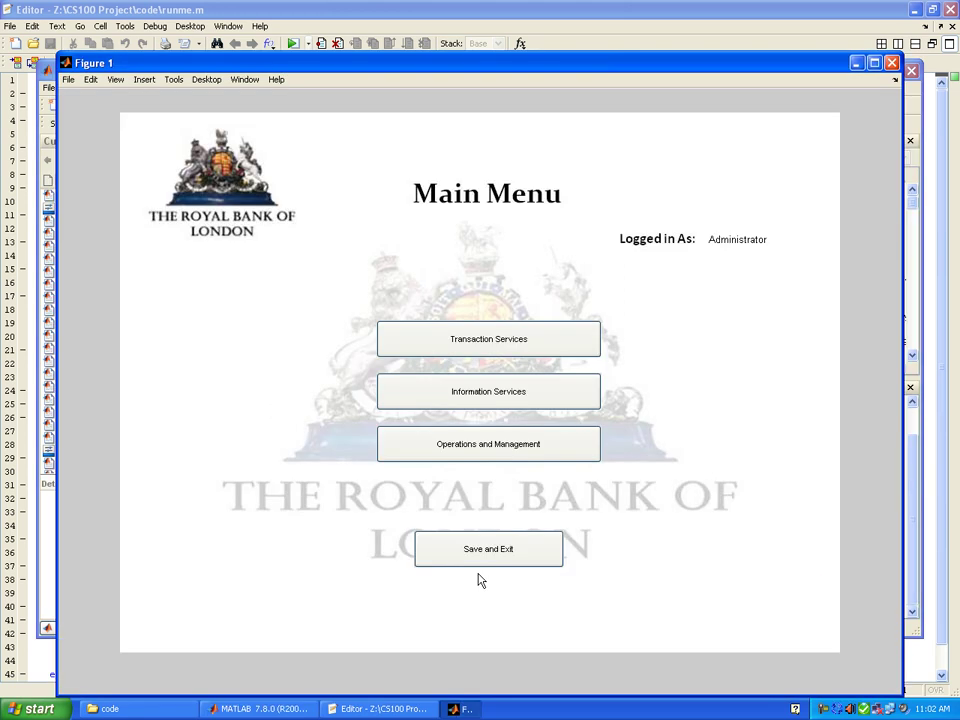
{"action": "left_click", "coordinate": [448, 392]}
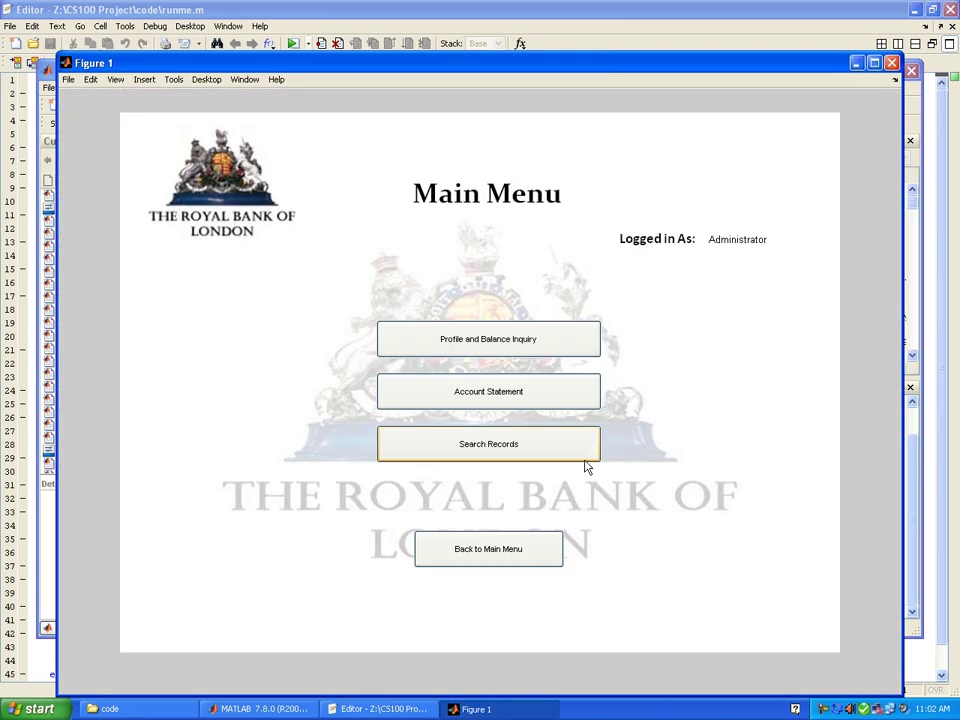
{"action": "left_click", "coordinate": [487, 405]}
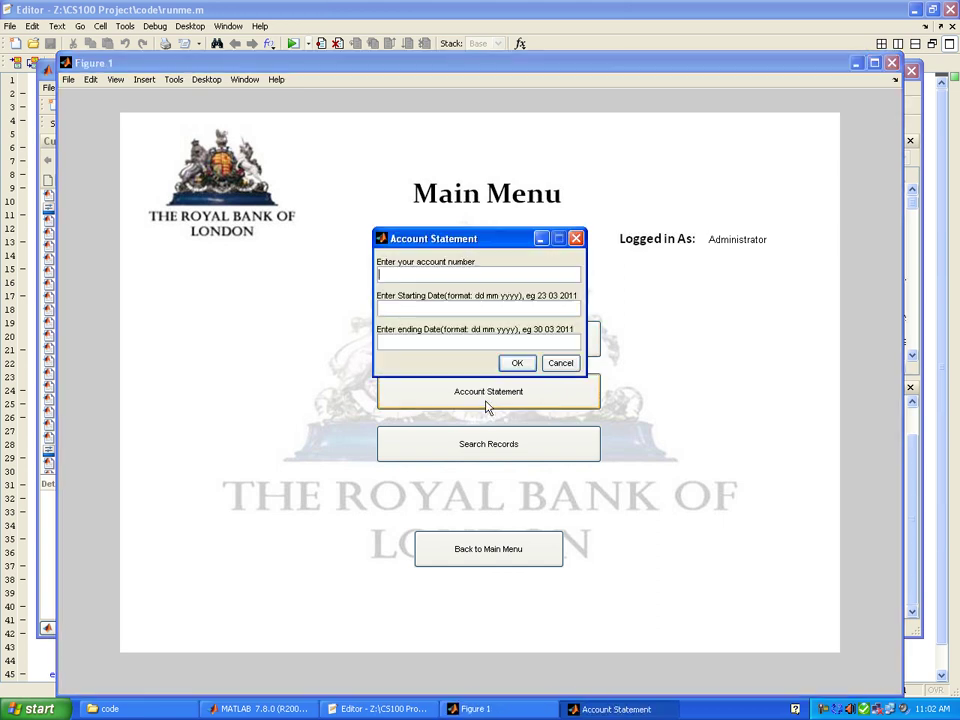
{"action": "type", "text": "5"}
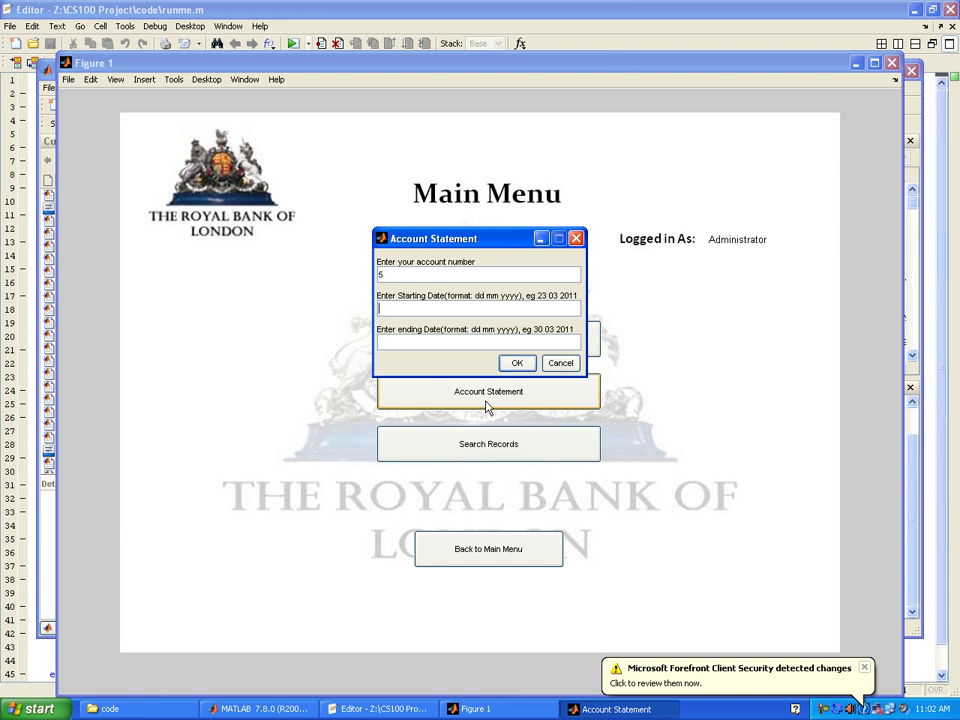
{"action": "type", "text": "1 1 20111 12 2011"}
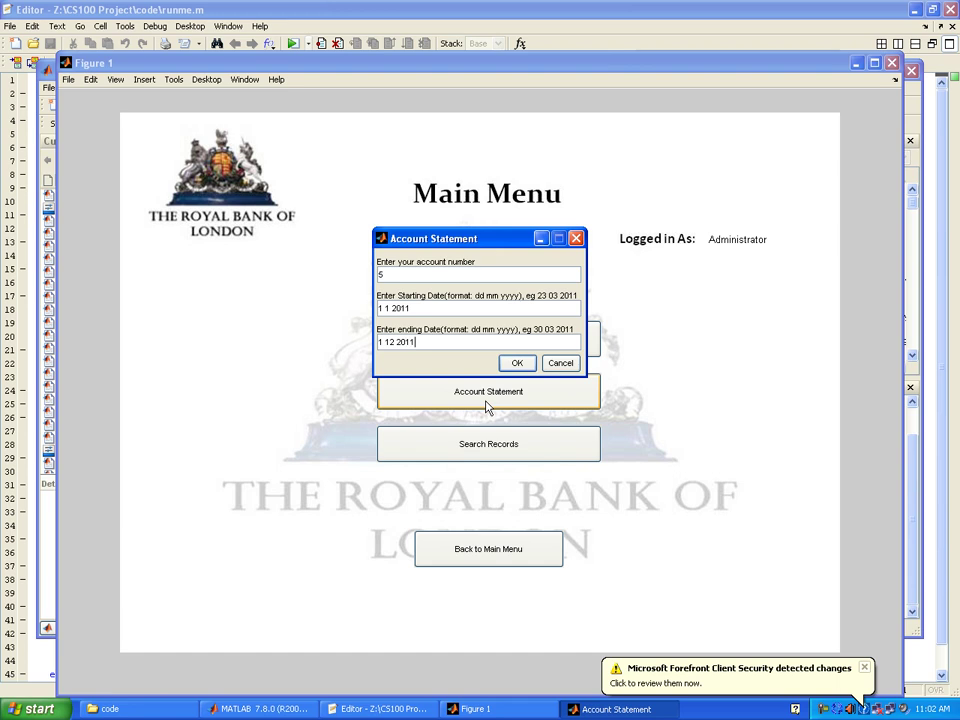
{"action": "key", "text": "Return"}
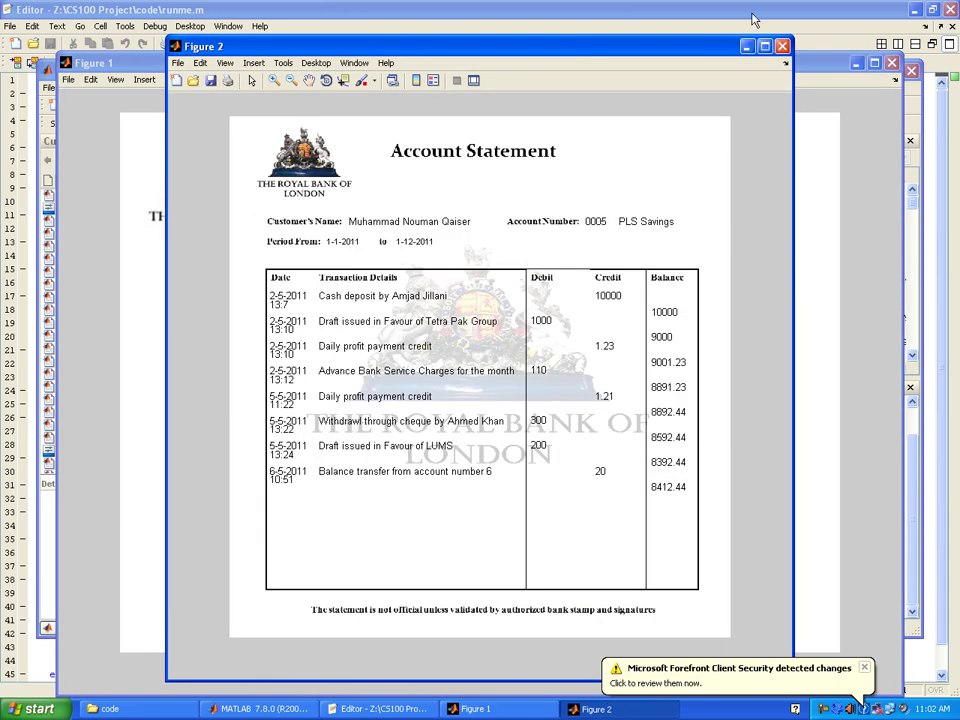
- Maximize the Figure 2 statement window and close the Forefront notification balloon
{"action": "left_click", "coordinate": [764, 47]}
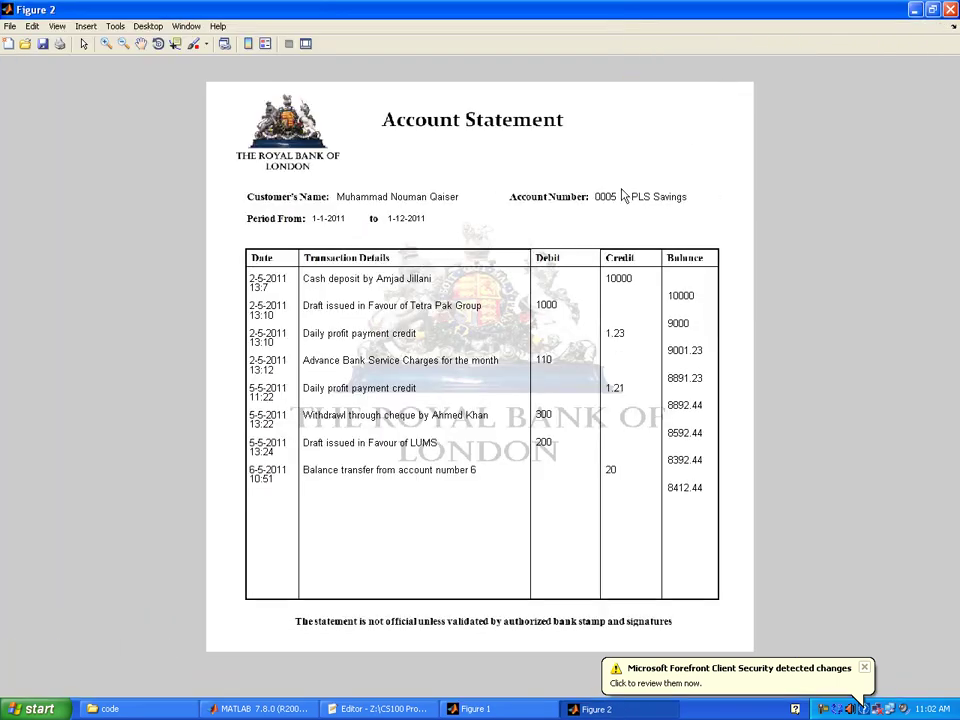
{"action": "left_click", "coordinate": [864, 667]}
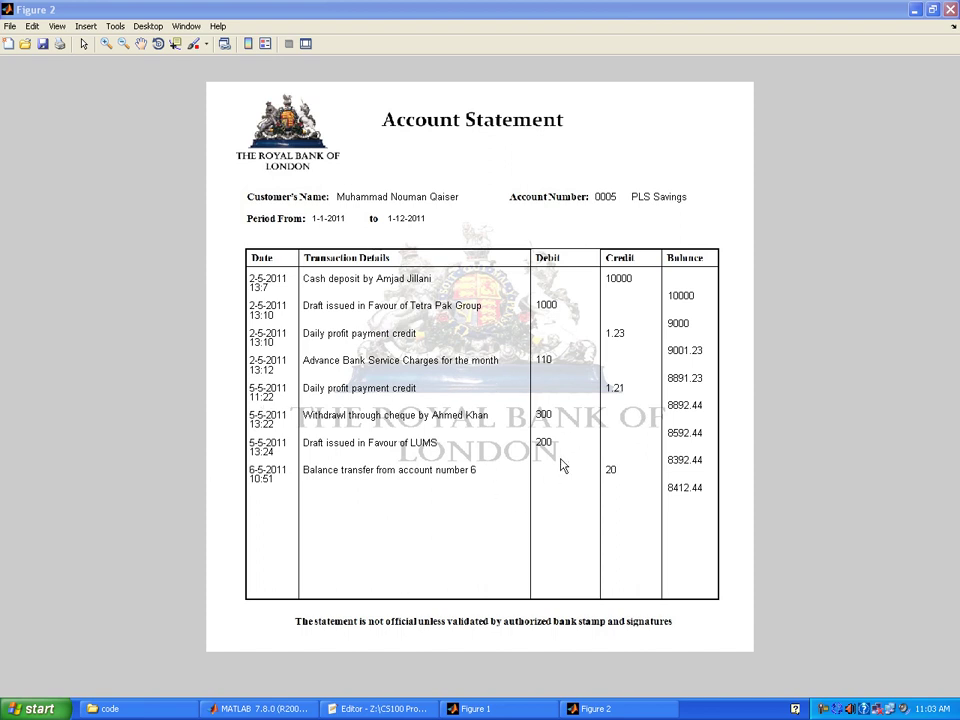
- Close the statement and go to Operations and Management > Adjust Charges/Profit Rates
{"action": "left_click", "coordinate": [951, 9]}
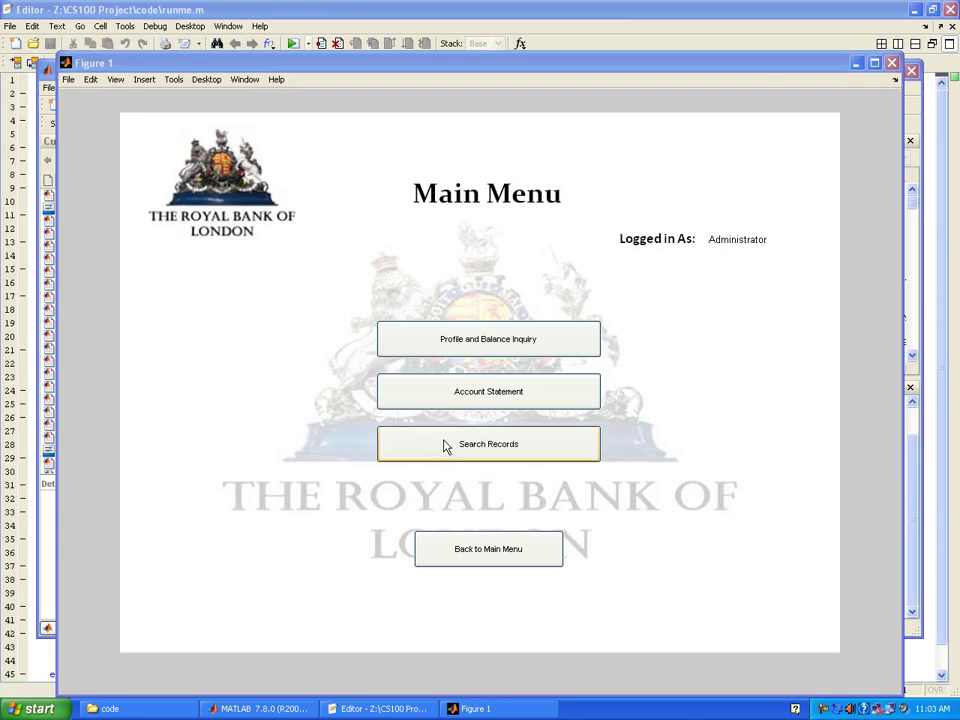
{"action": "left_click", "coordinate": [454, 546]}
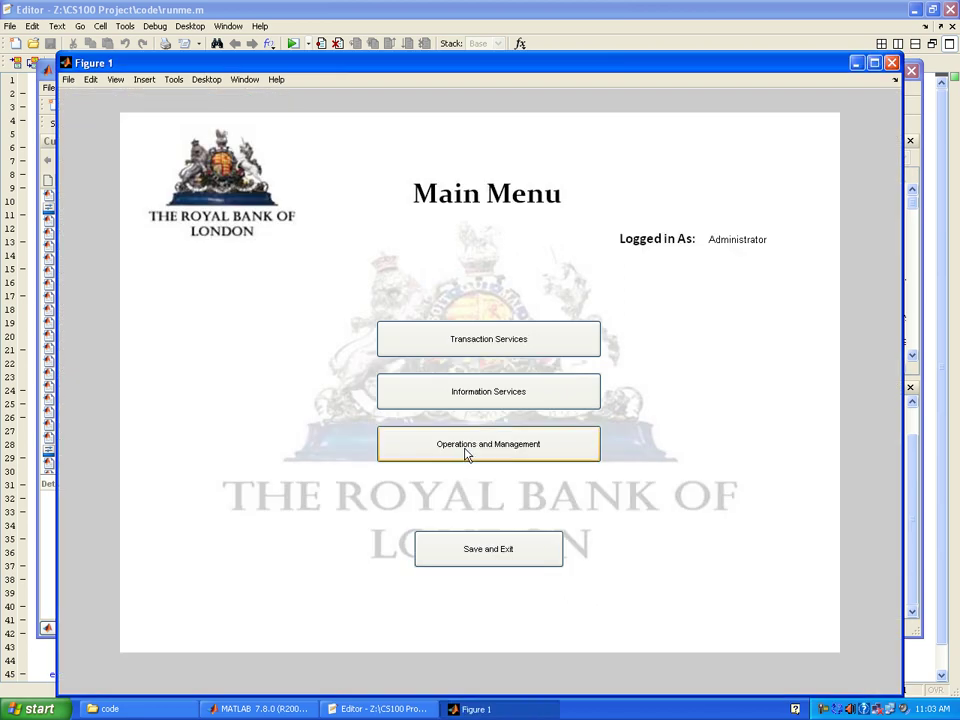
{"action": "left_click", "coordinate": [465, 454]}
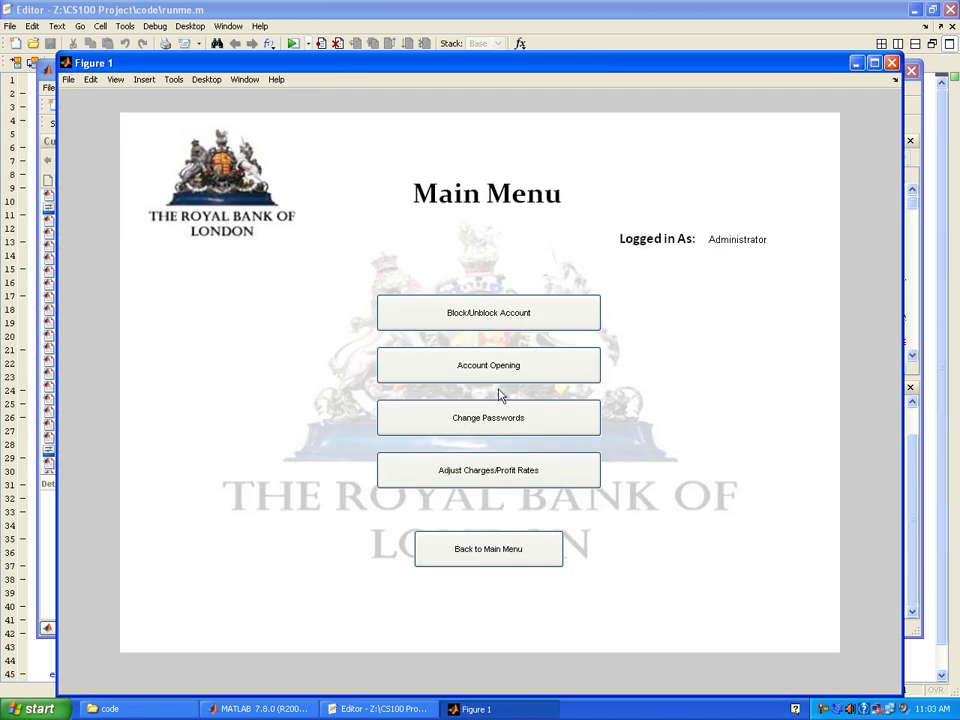
{"action": "left_click", "coordinate": [481, 468]}
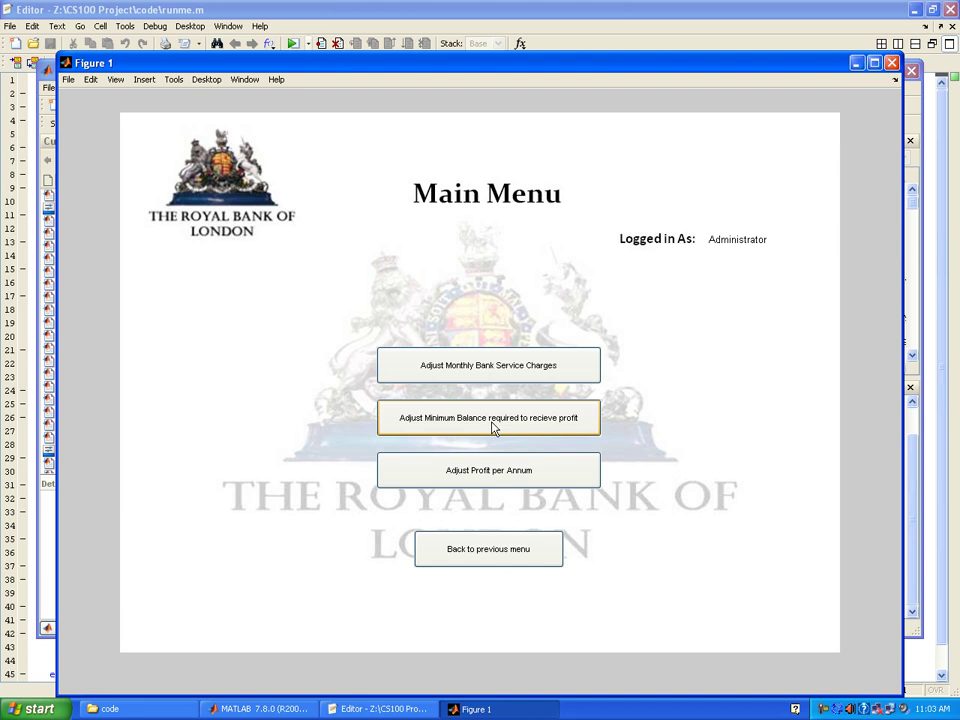
- View, then cancel, the 100-pound minimum balance and 5% profit rate prompts and go back
{"action": "left_click", "coordinate": [492, 428]}
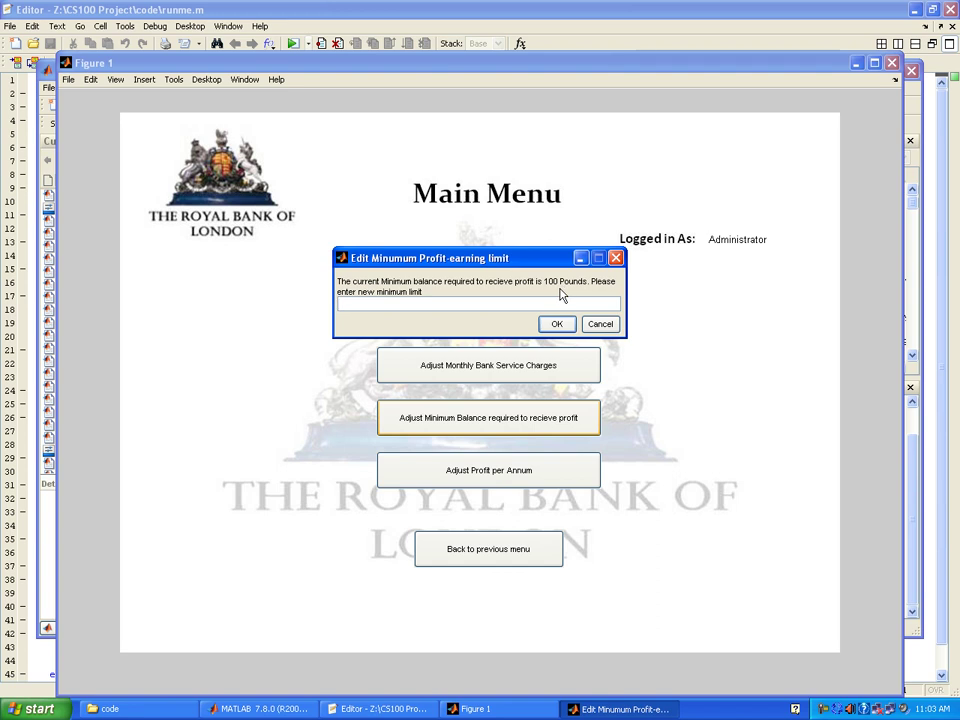
{"action": "left_click", "coordinate": [603, 325]}
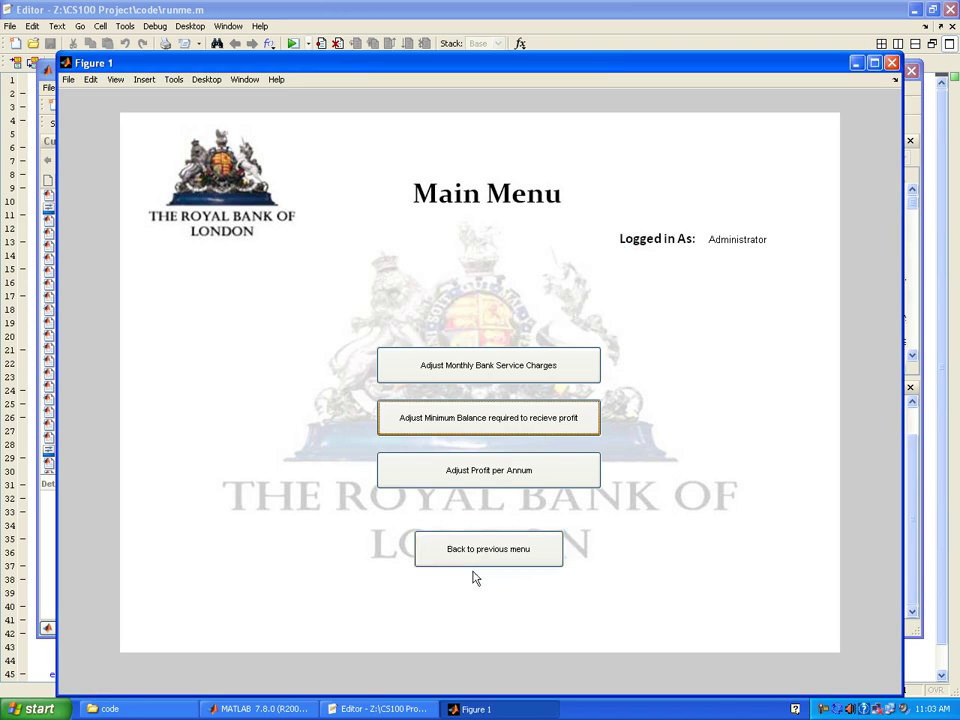
{"action": "left_click", "coordinate": [505, 478]}
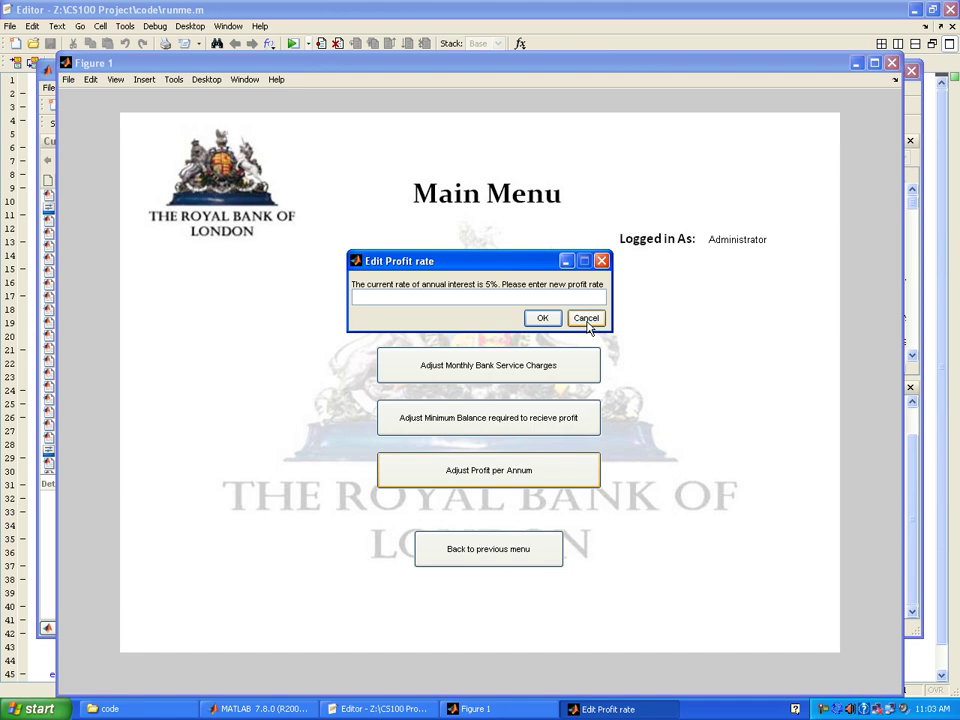
{"action": "left_click", "coordinate": [586, 318]}
{"action": "left_click", "coordinate": [497, 558]}
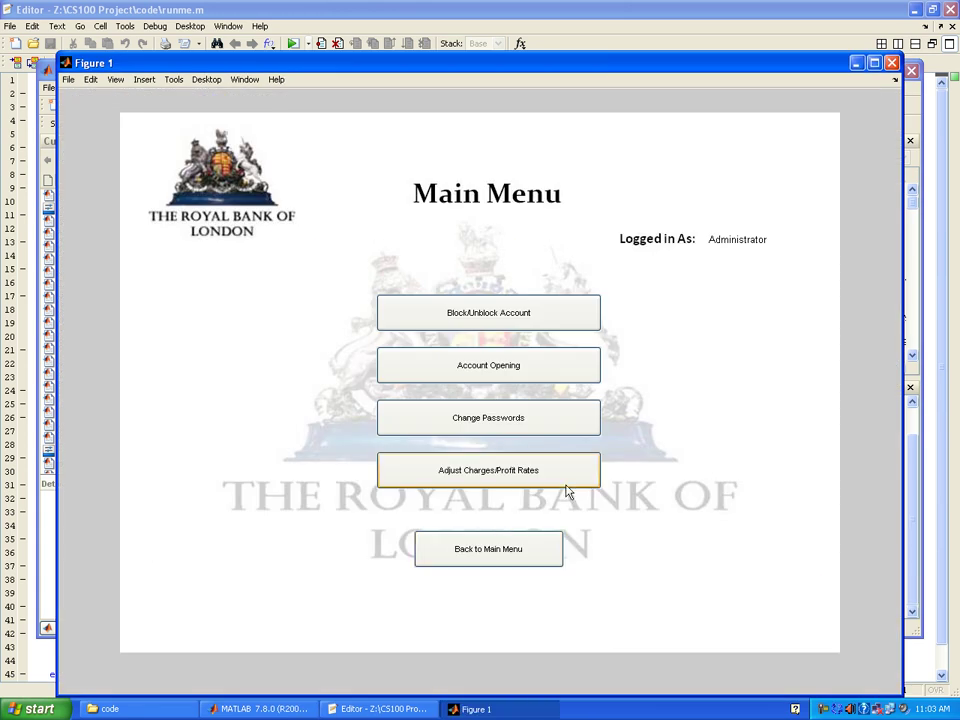
- Choose Save and Exit from the Main Menu, confirming the exit and the daily profit payment
{"action": "left_click", "coordinate": [524, 553]}
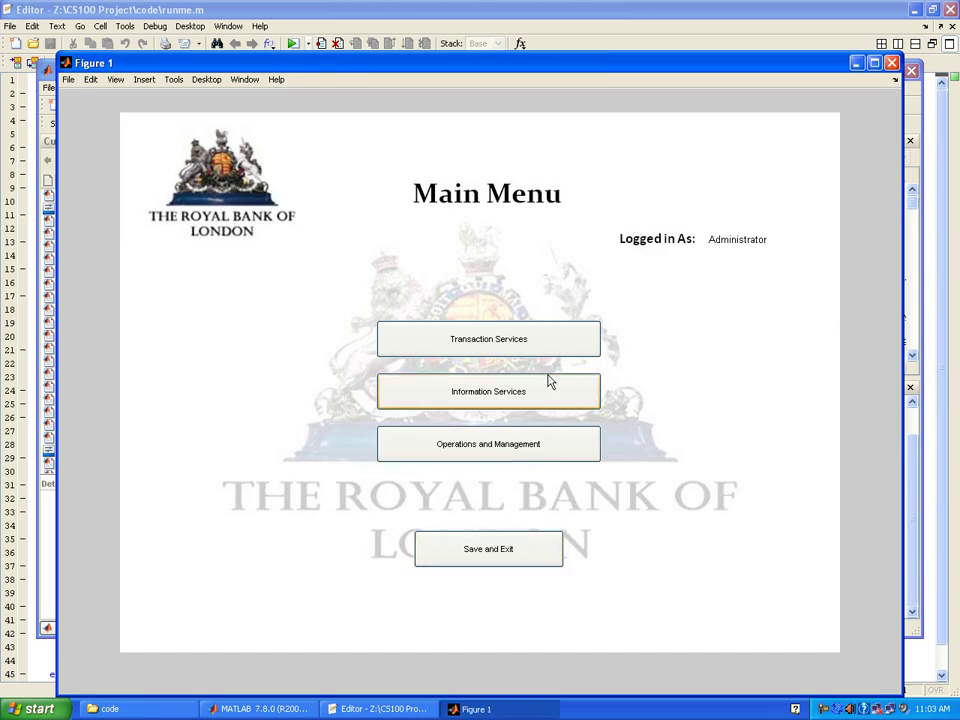
{"action": "left_click", "coordinate": [489, 557]}
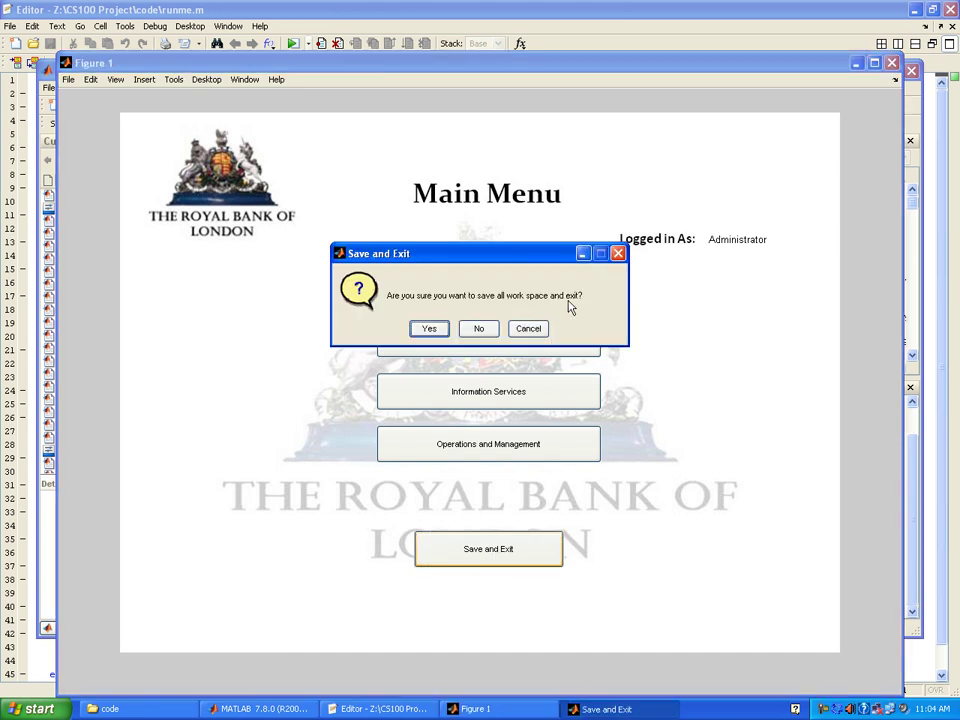
{"action": "left_click", "coordinate": [428, 330]}
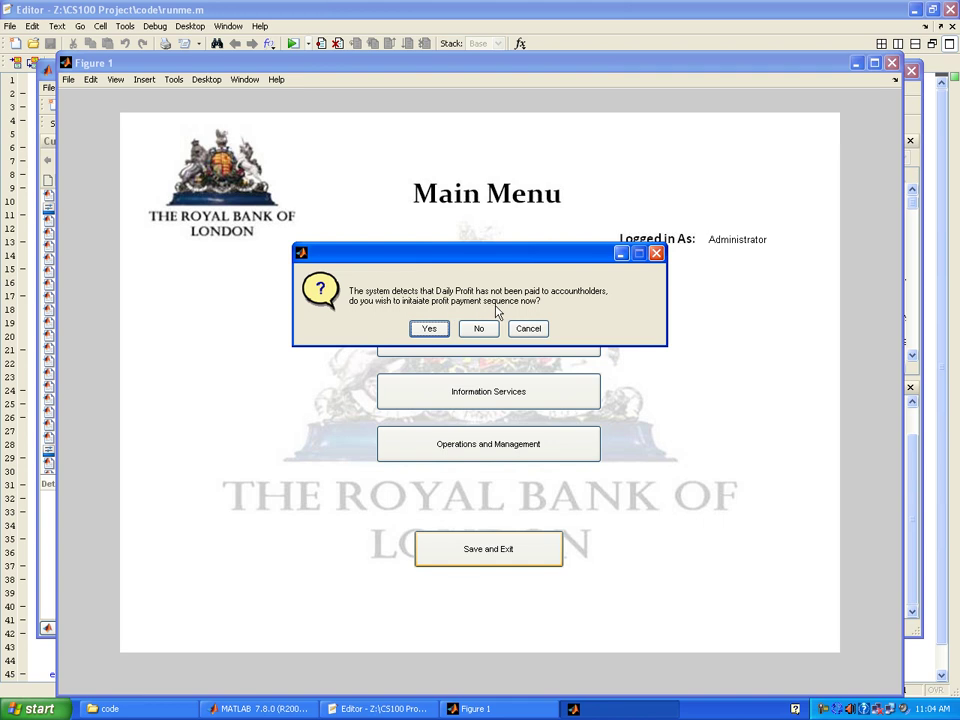
{"action": "left_click", "coordinate": [428, 328]}
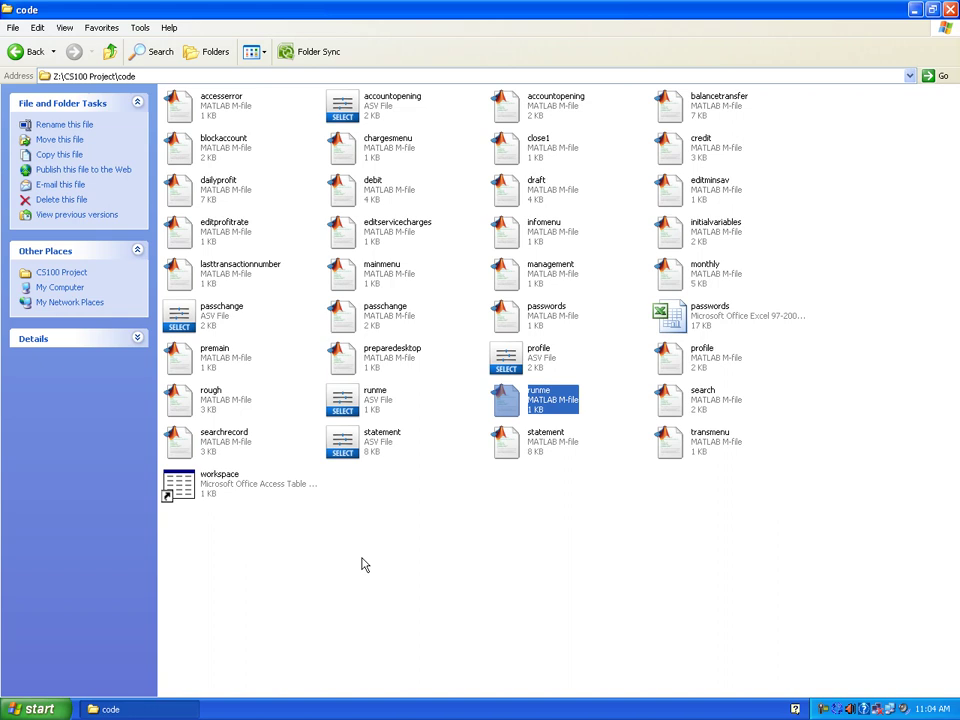
- Run runme.m from the code folder so the banking app shows its password prompt
{"action": "left_click", "coordinate": [363, 565]}
{"action": "left_click", "coordinate": [537, 416]}
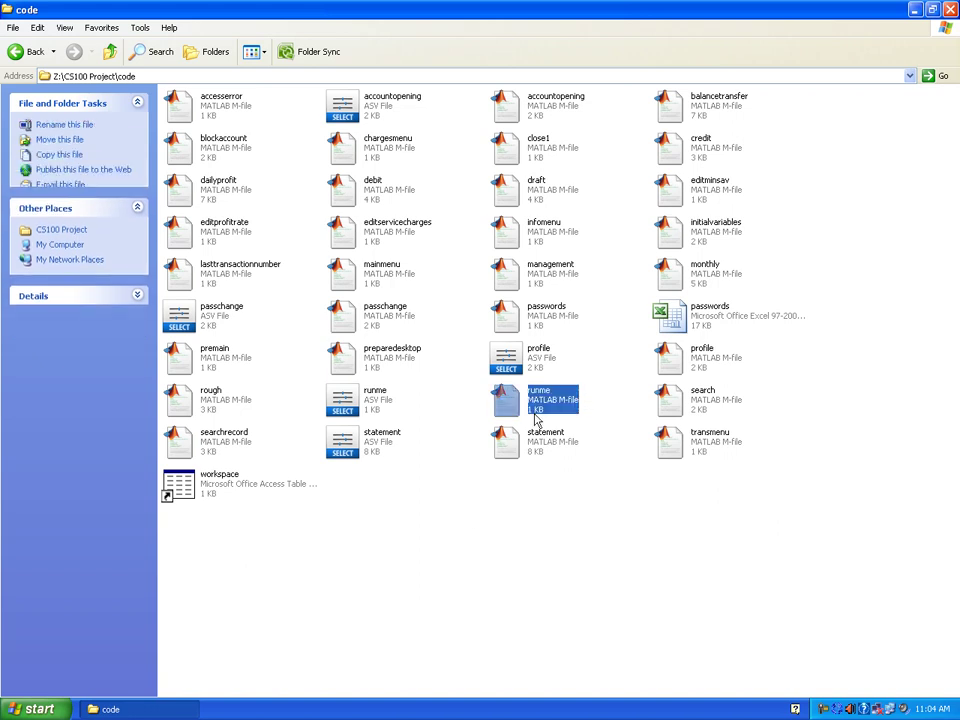
{"action": "double_click", "coordinate": [540, 406]}
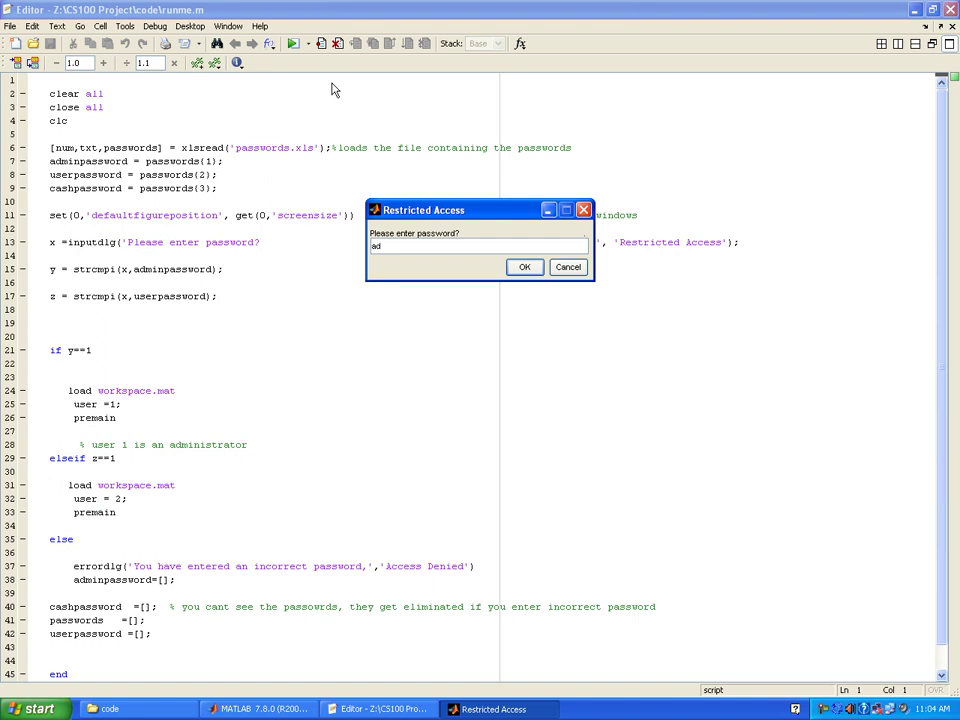
- Correct the password, log in as Limited User, and get refused at Transaction Services
{"action": "key", "text": "BackSpace"}
{"action": "type", "text": "er"}
{"action": "key", "text": "Return"}
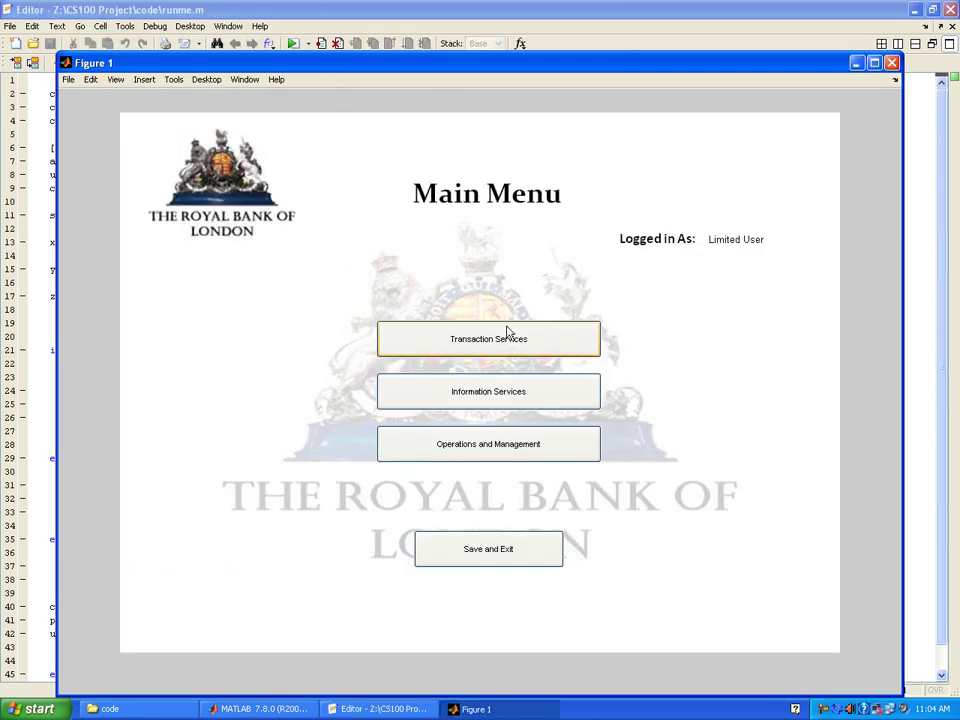
{"action": "left_click", "coordinate": [507, 331]}
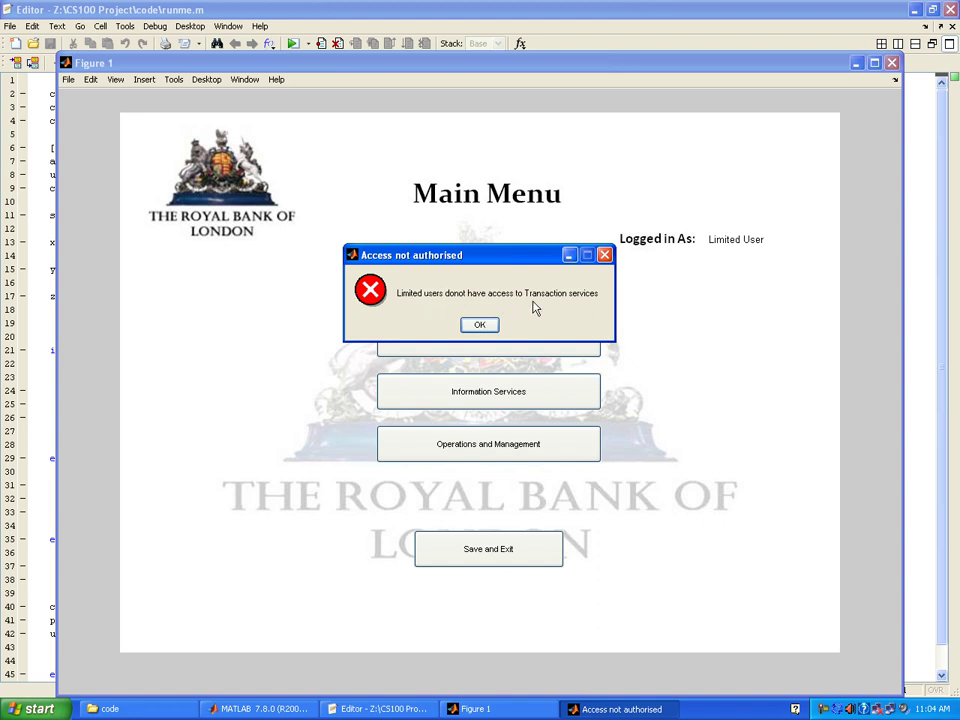
- Show a PLS Savings customer's profile and 8413.59 balance through Profile and Balance Inquiry
{"action": "left_click", "coordinate": [477, 328]}
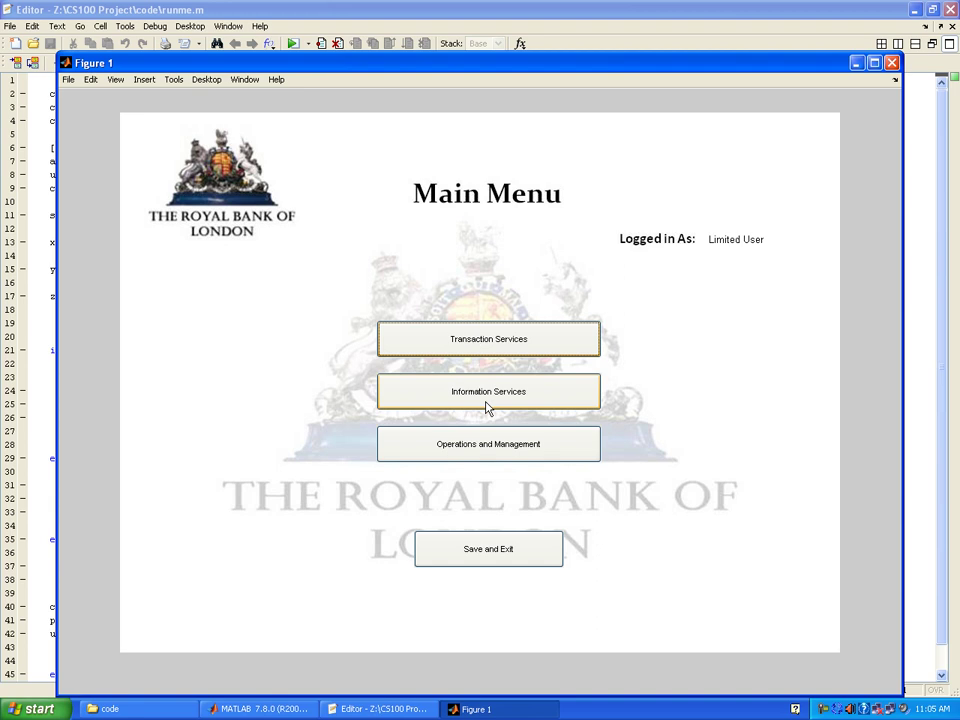
{"action": "left_click", "coordinate": [487, 408]}
{"action": "left_click", "coordinate": [489, 343]}
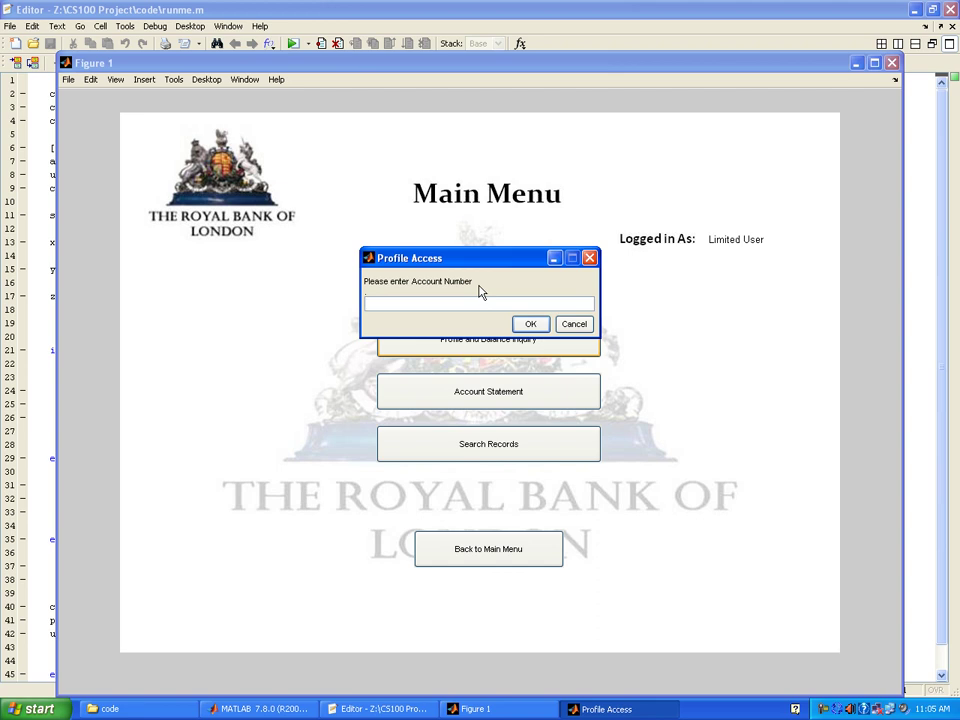
{"action": "type", "text": "5"}
{"action": "key", "text": "Return"}
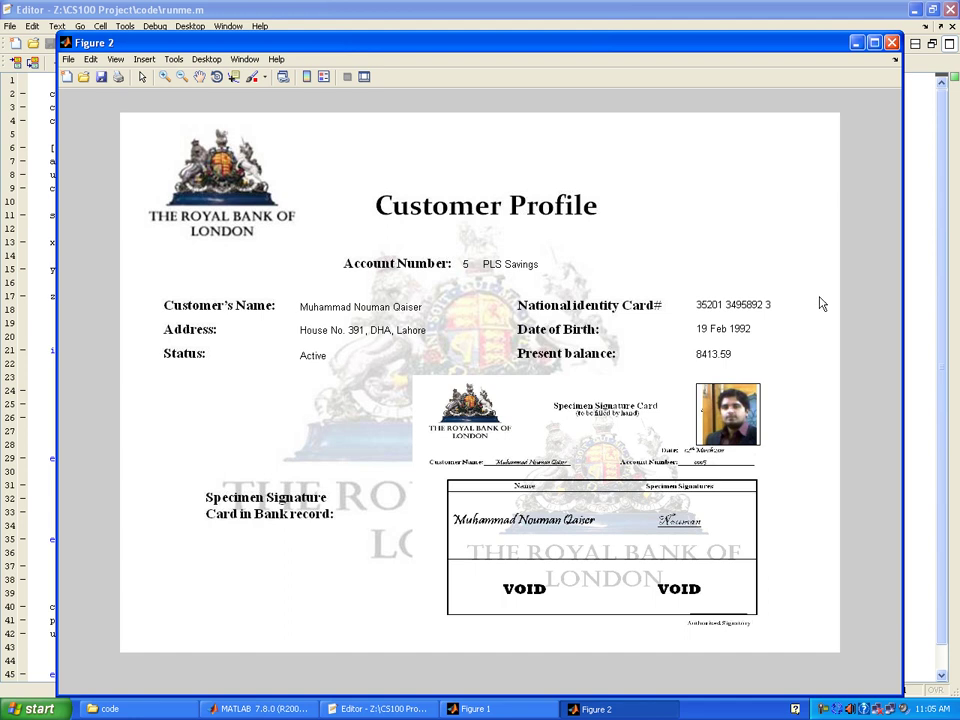
{"action": "left_click", "coordinate": [892, 43]}
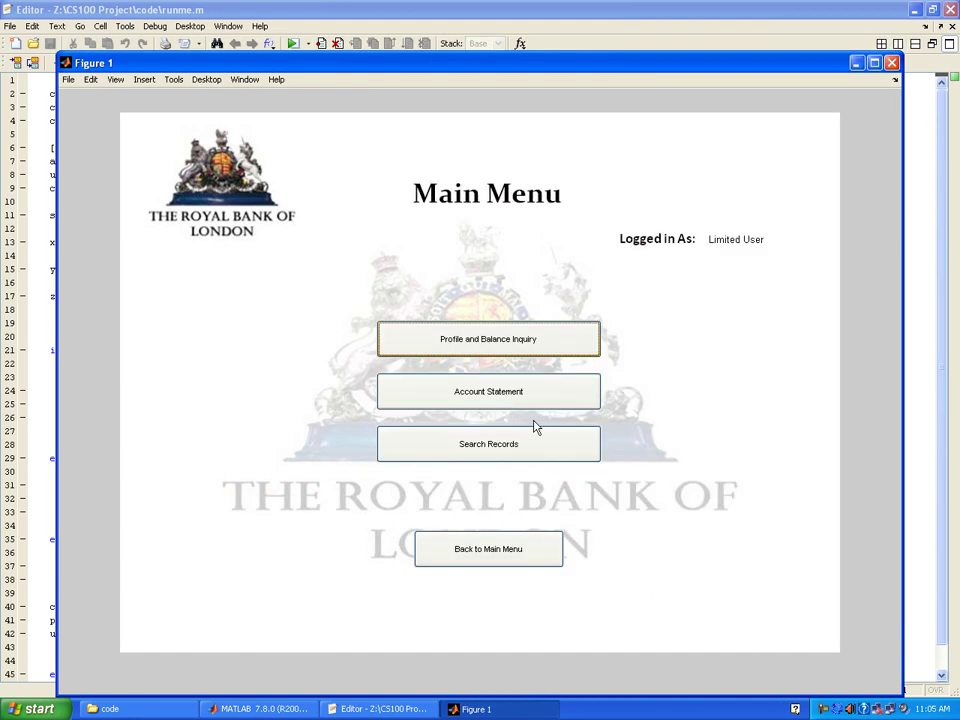
{"action": "left_click", "coordinate": [514, 391]}
{"action": "left_click", "coordinate": [467, 273]}
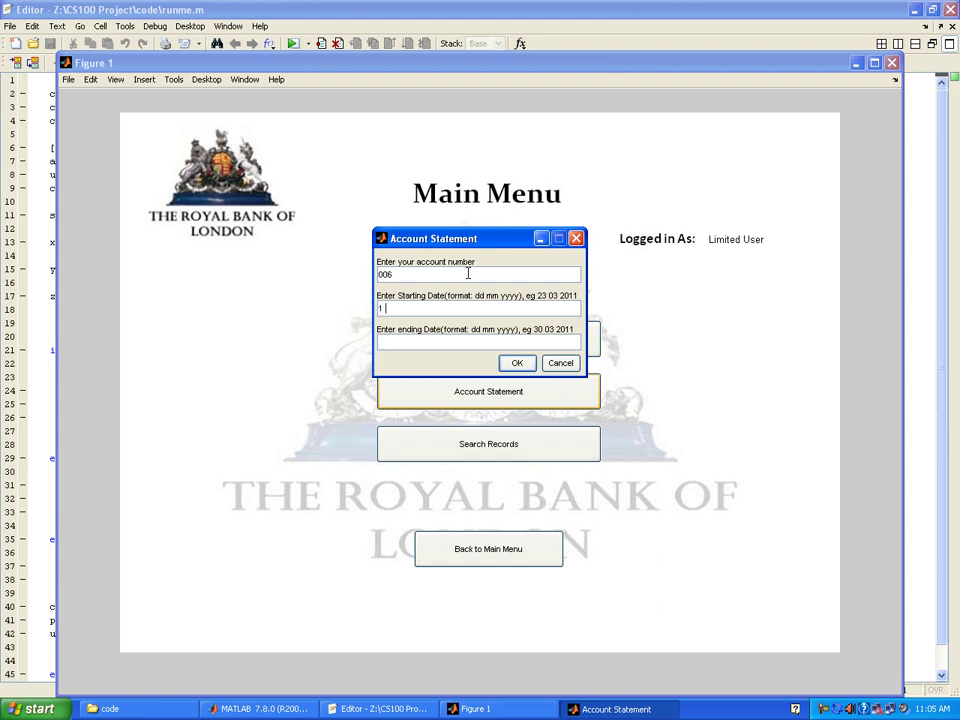
{"action": "type", "text": "1 1 201 12 12011"}
{"action": "key", "text": "Return"}
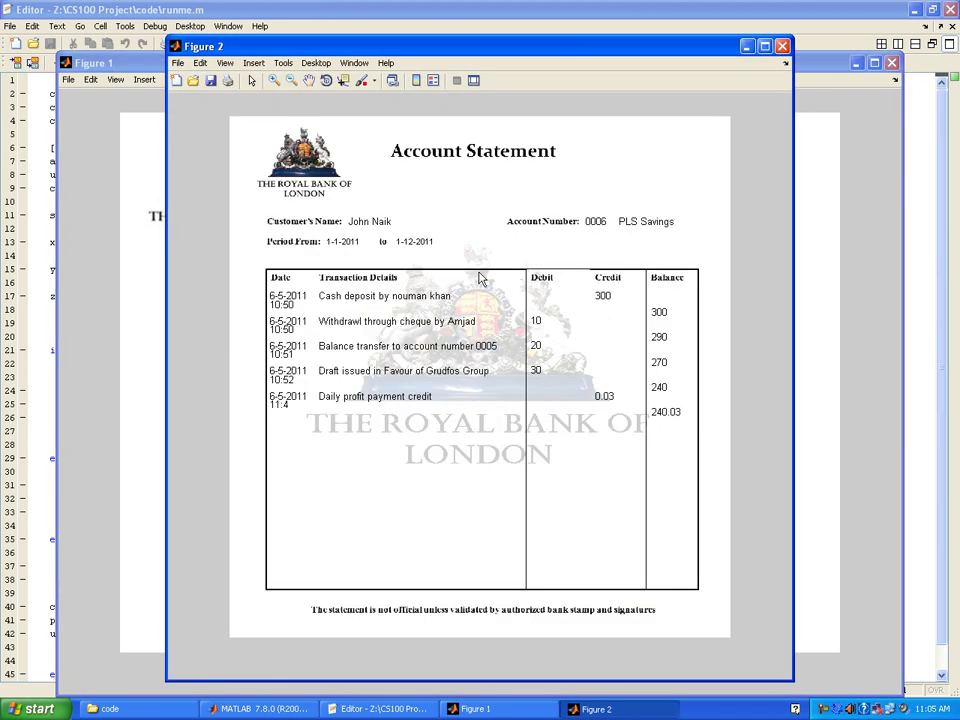
{"action": "left_click", "coordinate": [764, 46]}
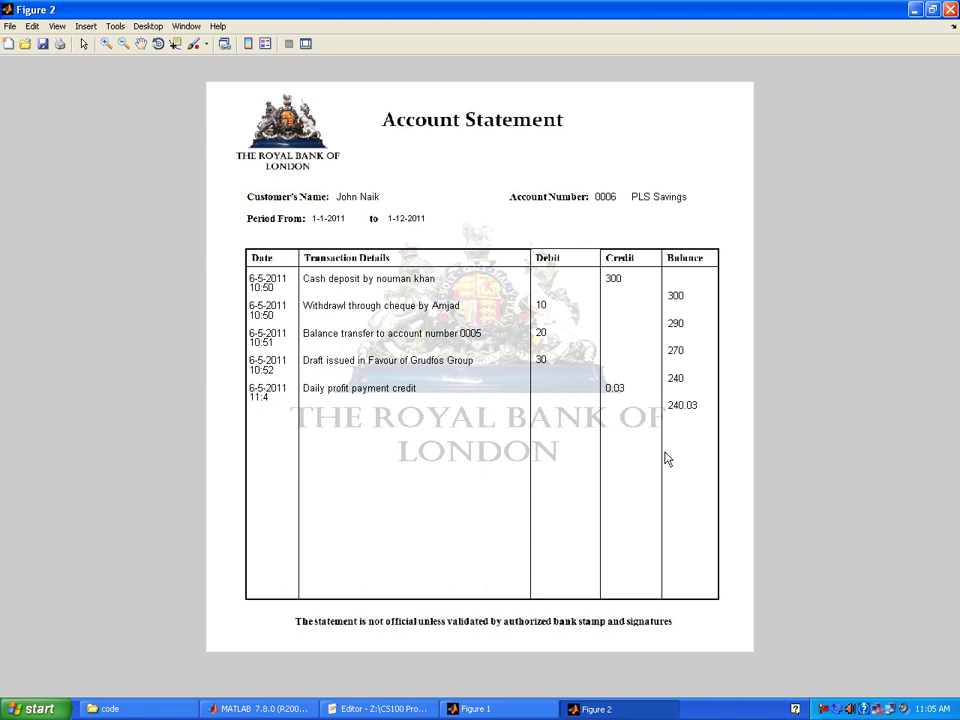
{"action": "left_click", "coordinate": [951, 10]}
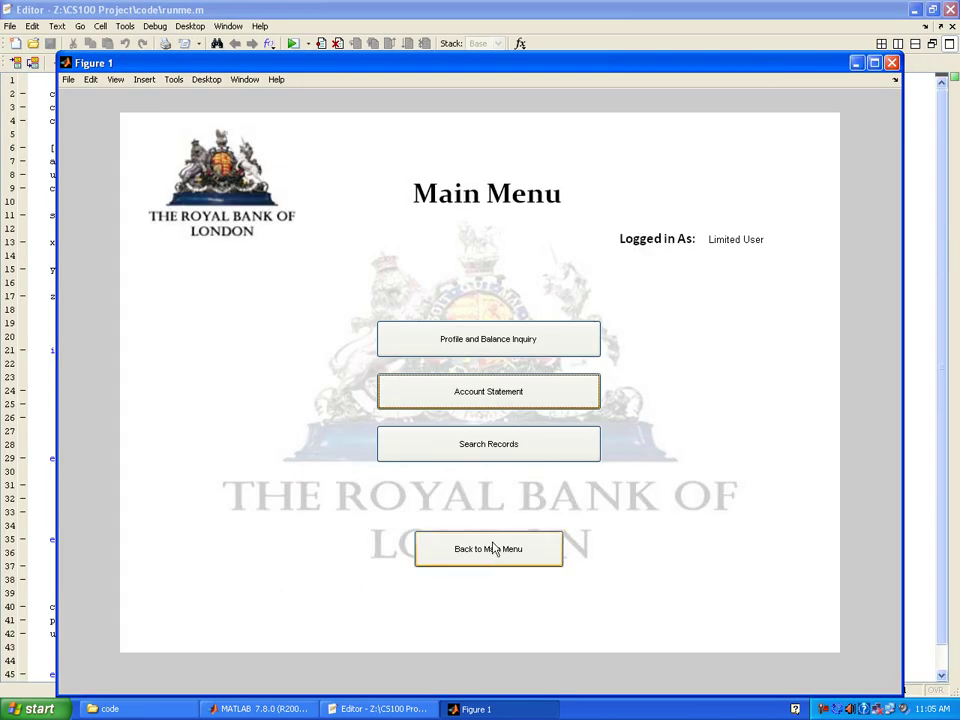
{"action": "left_click", "coordinate": [451, 397]}
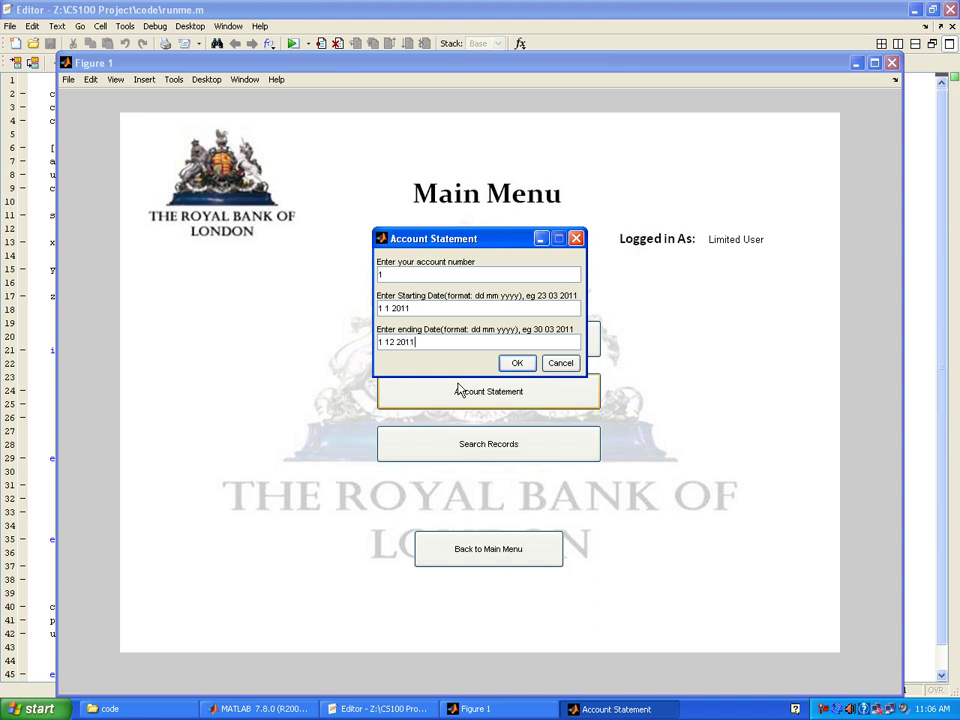
{"action": "key", "text": "Return"}
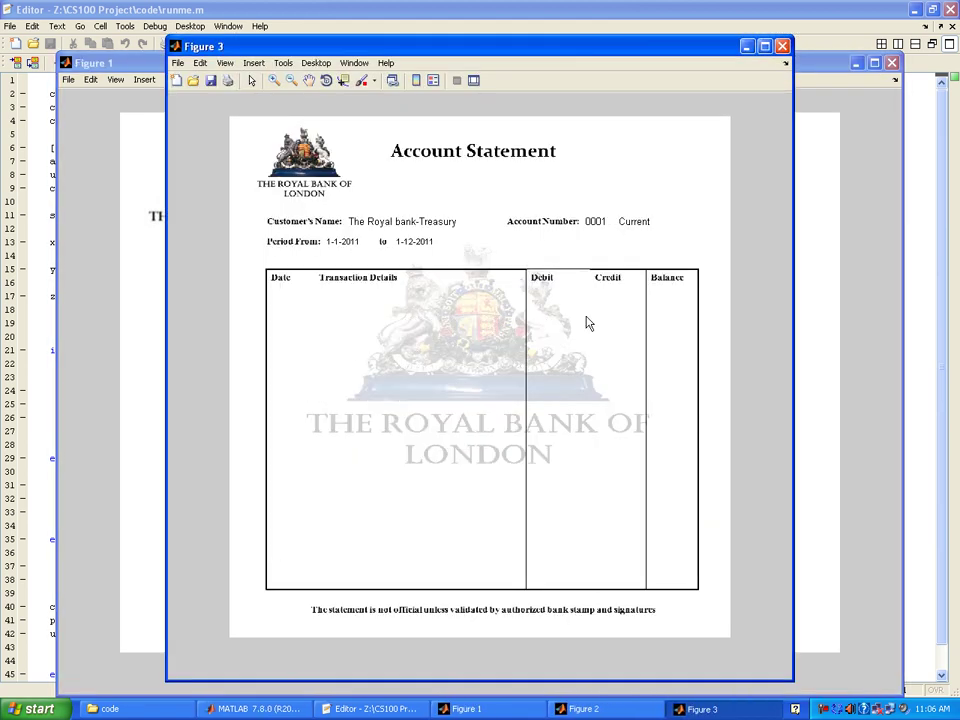
{"action": "left_click", "coordinate": [584, 708]}
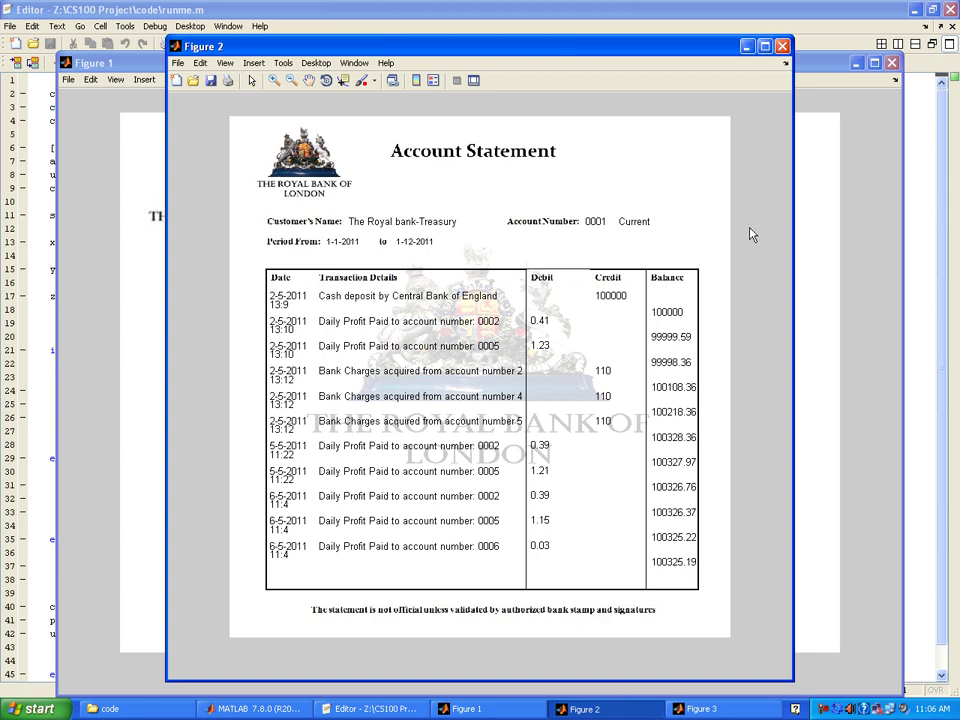
{"action": "left_click", "coordinate": [772, 49]}
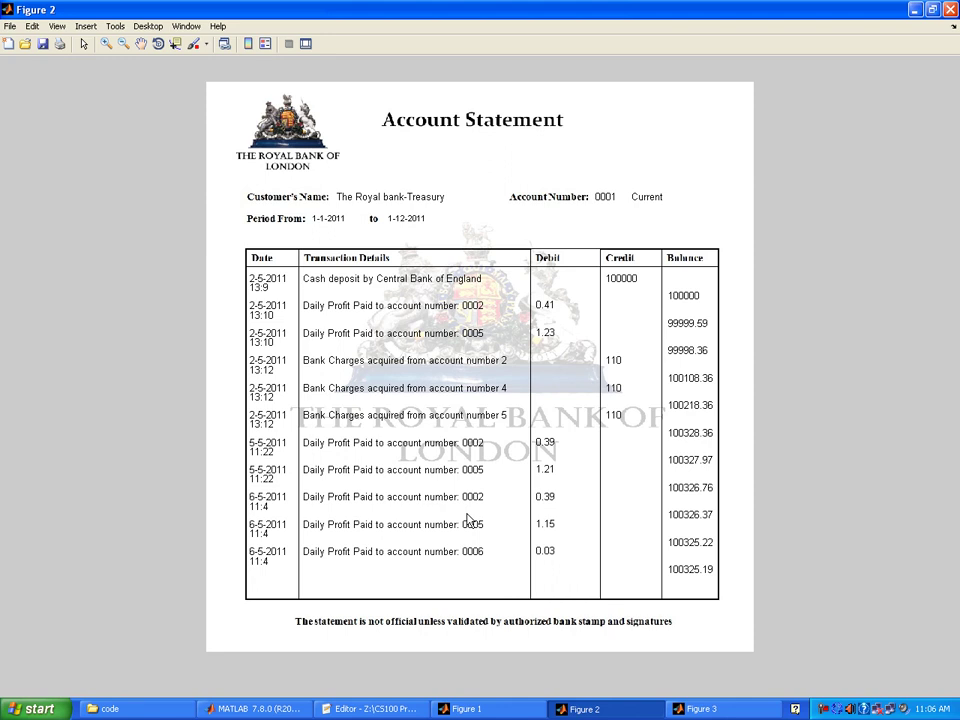
{"action": "left_click", "coordinate": [950, 9]}
- Close the empty statement window and look up two customer profiles by account number
{"action": "left_click", "coordinate": [783, 46]}
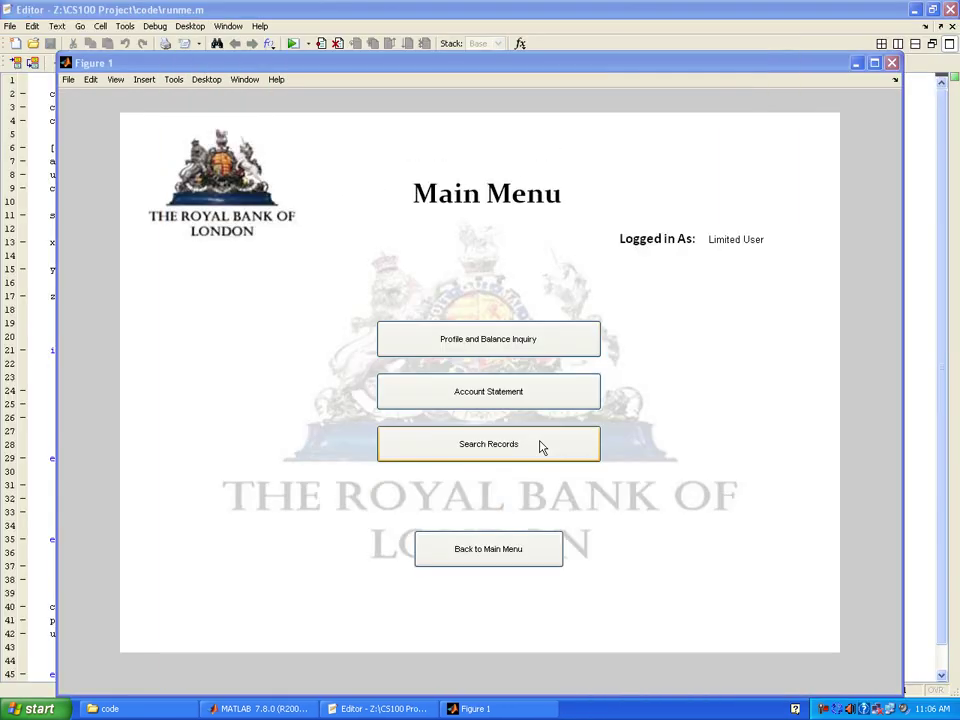
{"action": "left_click", "coordinate": [463, 350]}
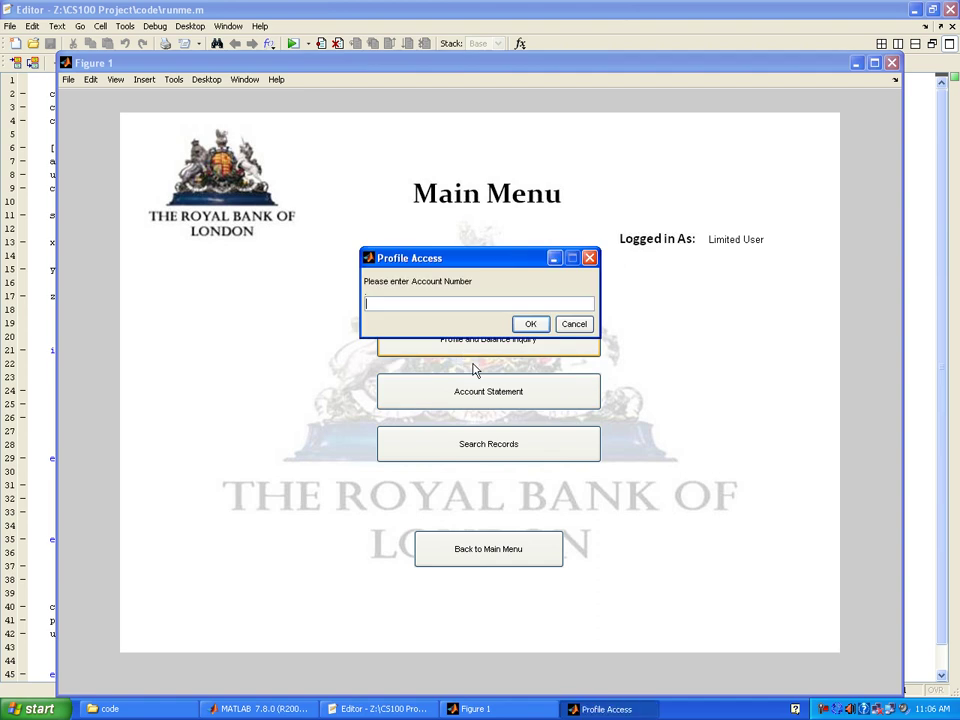
{"action": "key", "text": "Return"}
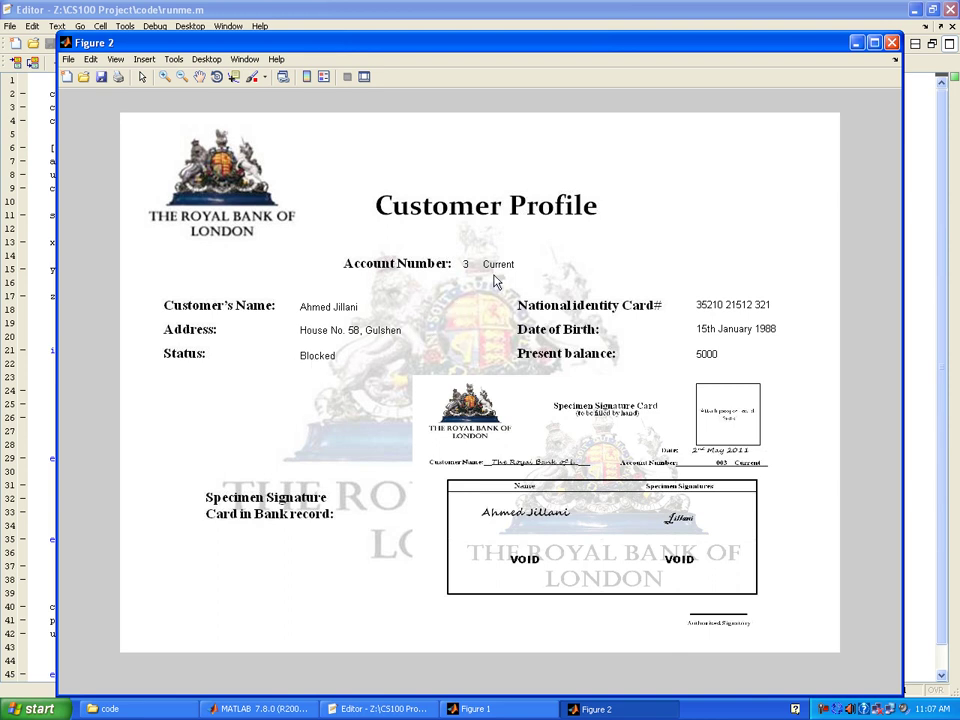
{"action": "left_click", "coordinate": [891, 42]}
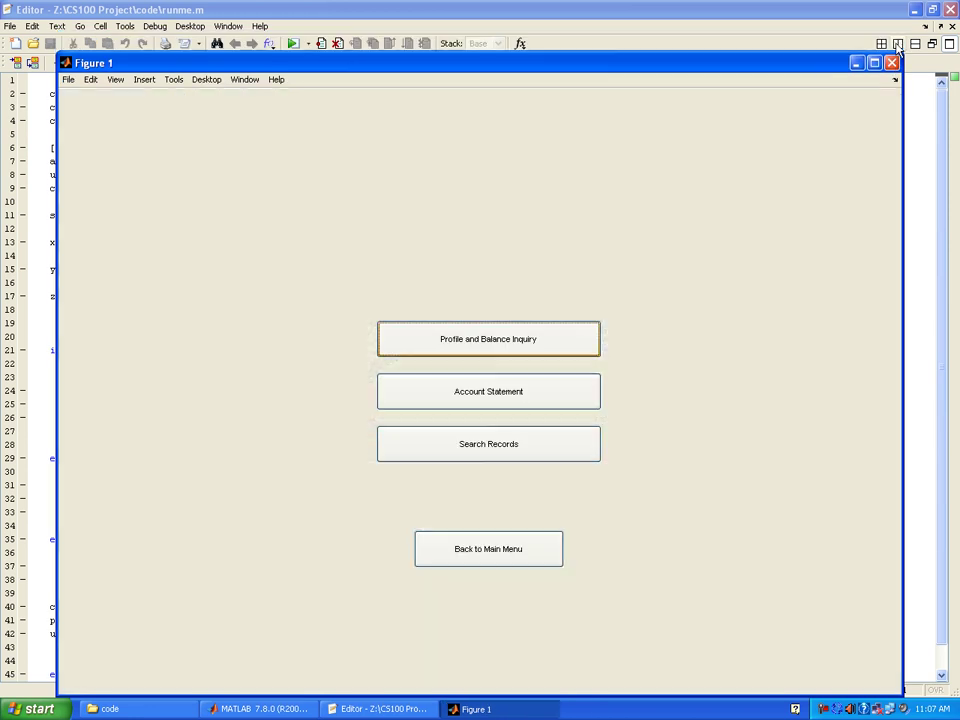
{"action": "left_click", "coordinate": [531, 342]}
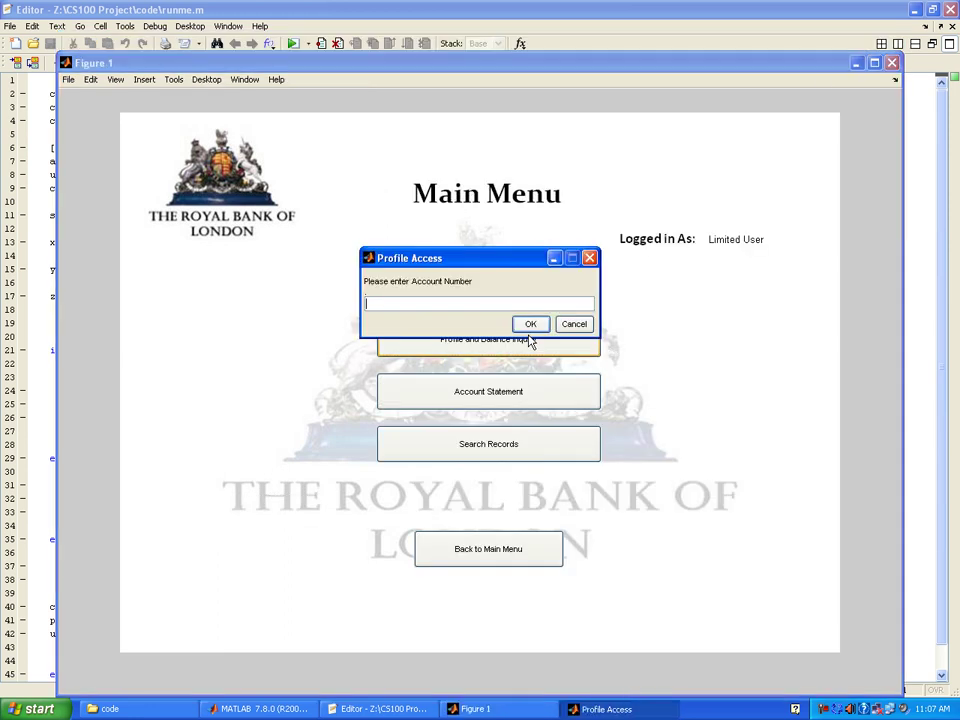
{"action": "type", "text": "4"}
{"action": "key", "text": "Return"}
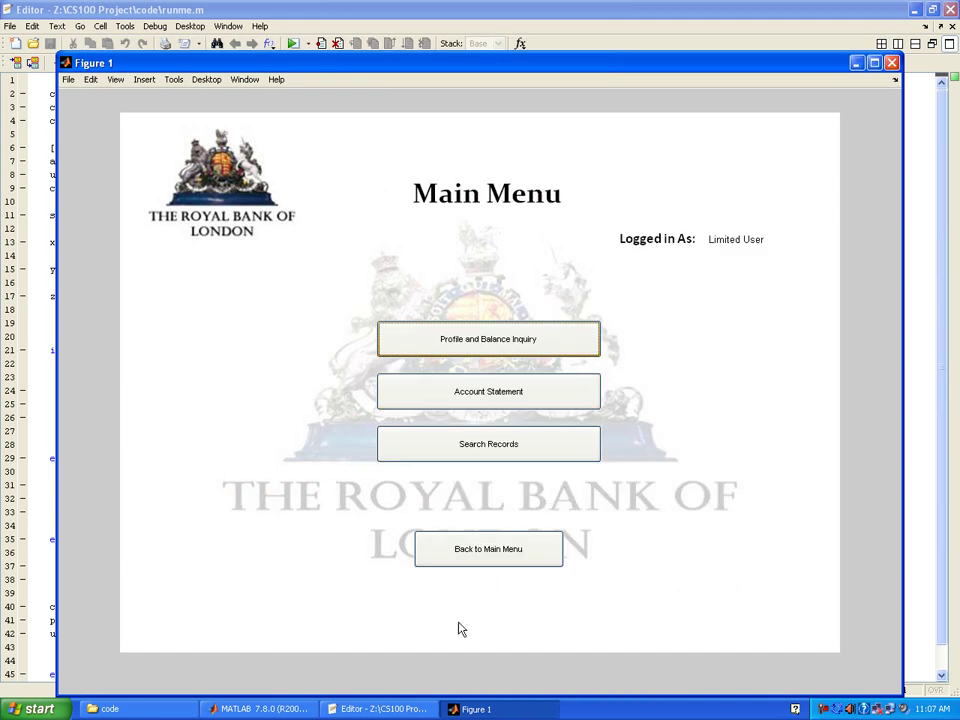
- Return to the Main Menu and navigate to the Operations and Management options
{"action": "left_click", "coordinate": [505, 552]}
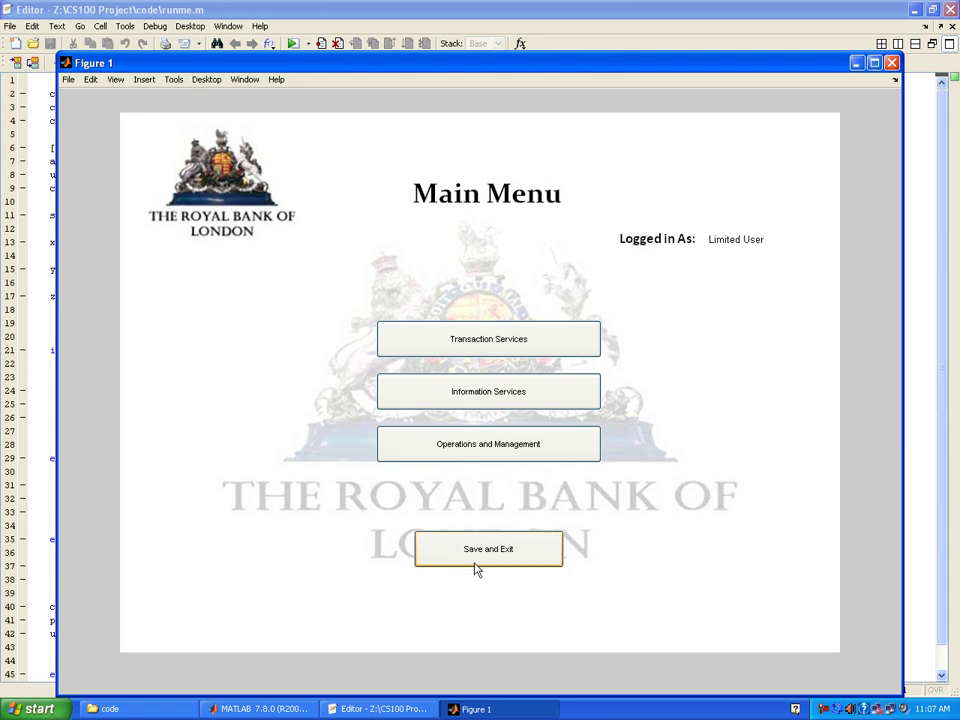
{"action": "left_click", "coordinate": [482, 396]}
{"action": "left_click", "coordinate": [824, 711]}
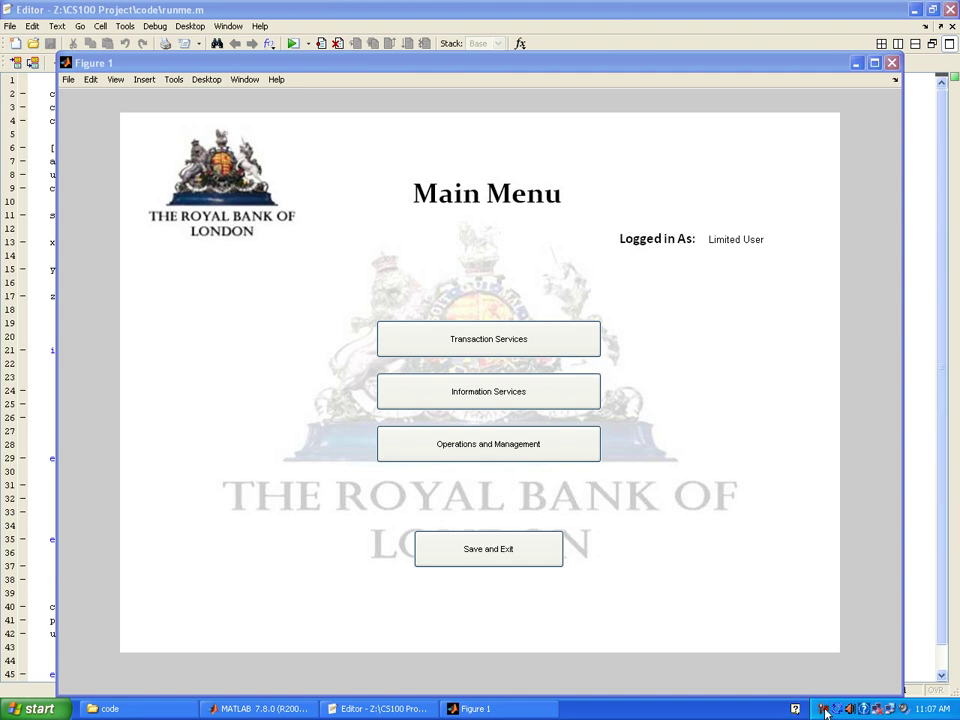
{"action": "left_click", "coordinate": [886, 645]}
{"action": "left_click", "coordinate": [529, 394]}
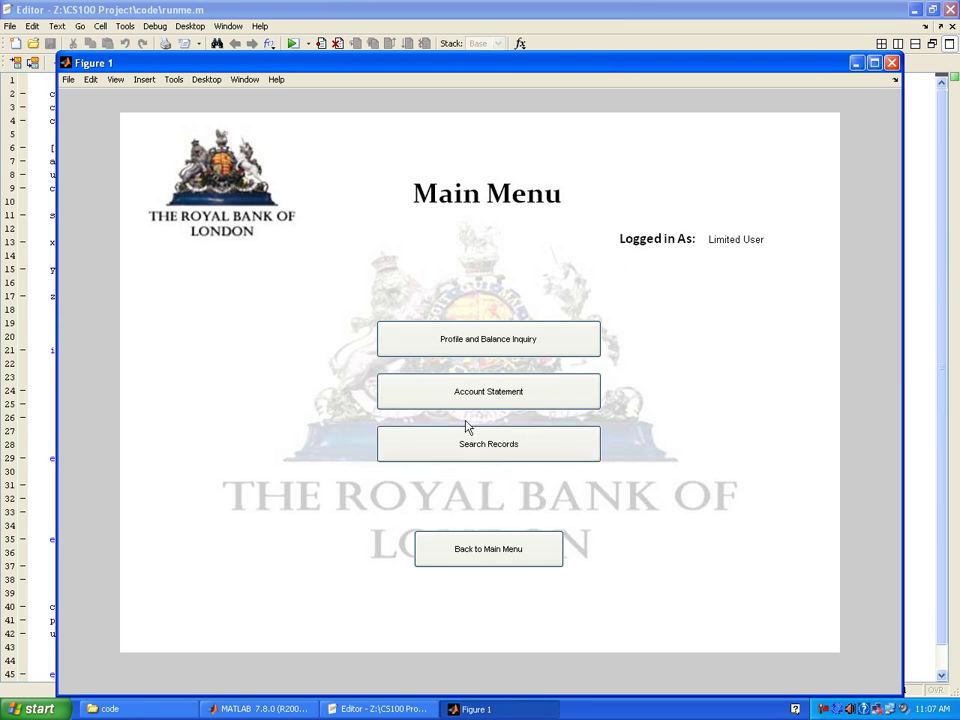
{"action": "left_click", "coordinate": [493, 540]}
{"action": "left_click", "coordinate": [482, 444]}
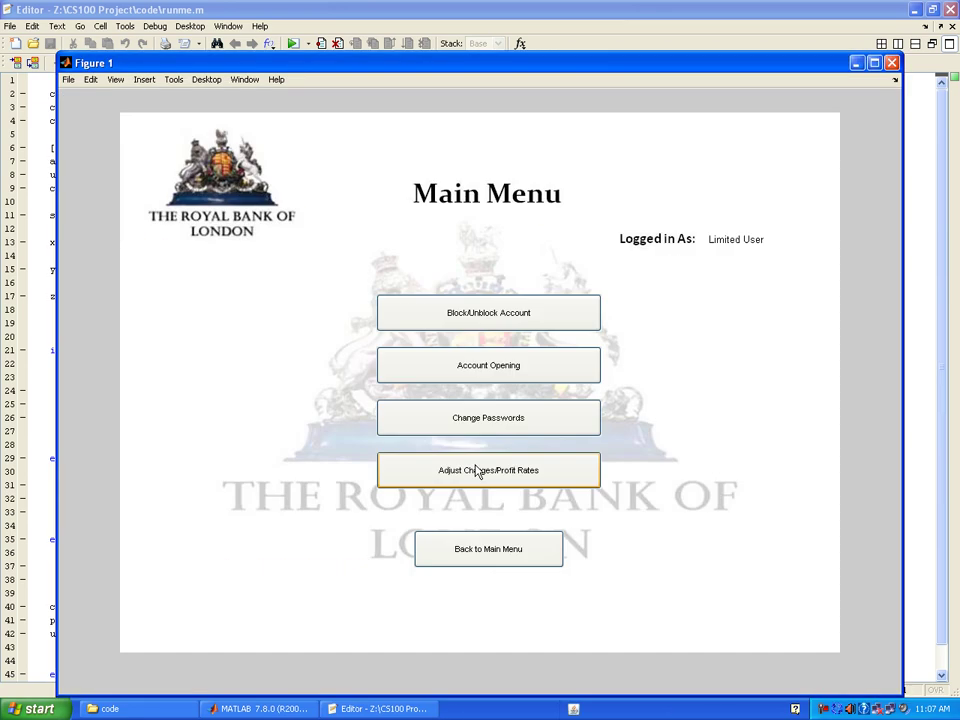
{"action": "left_click", "coordinate": [490, 312]}
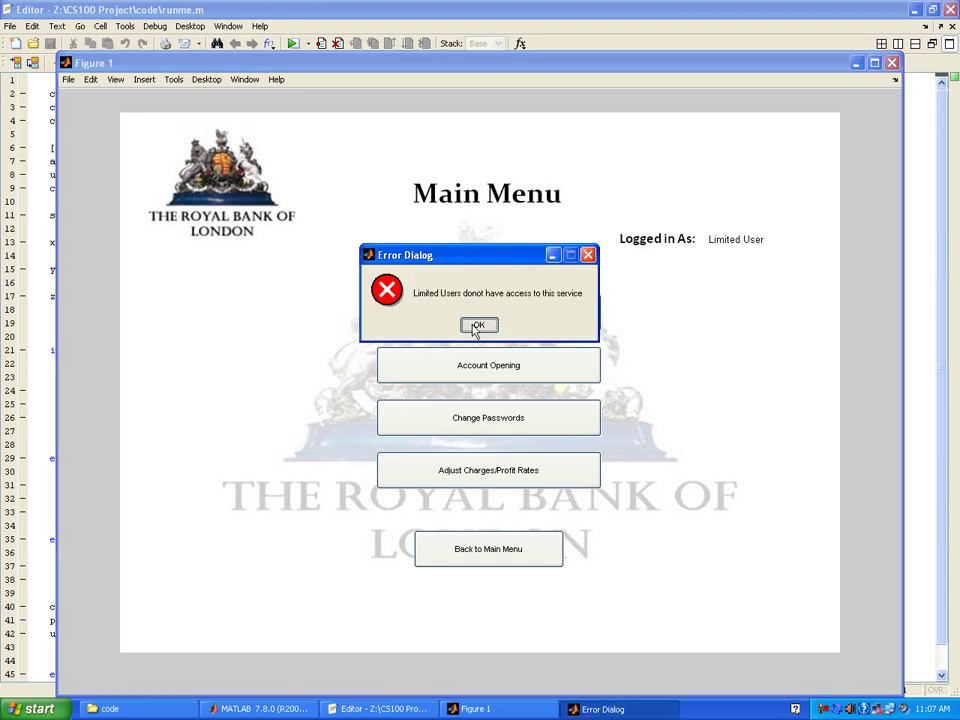
{"action": "left_click", "coordinate": [477, 325]}
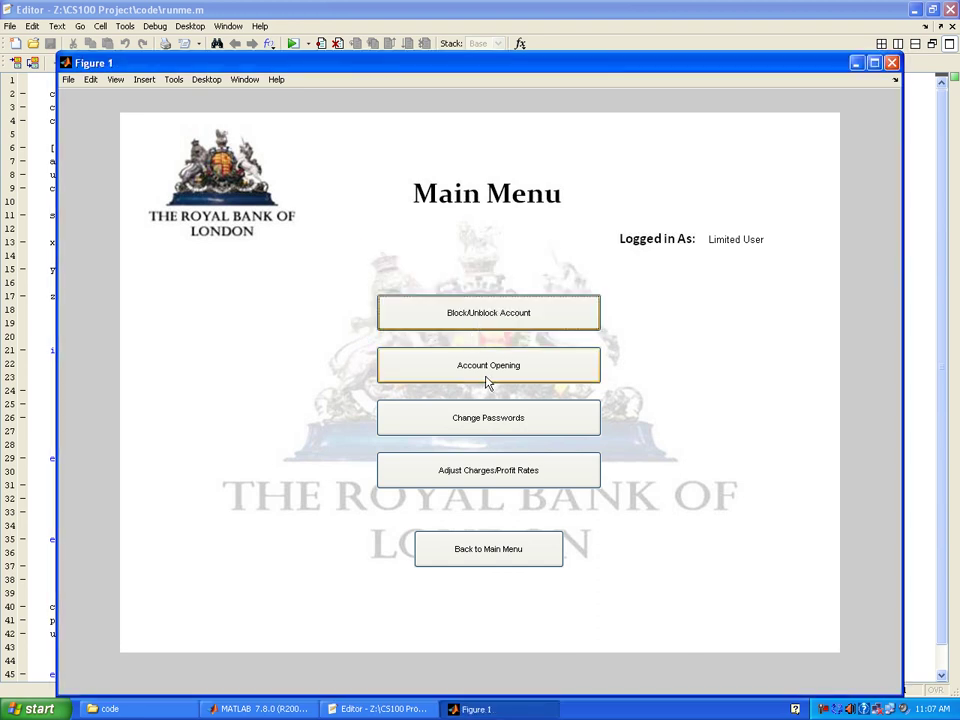
{"action": "left_click", "coordinate": [481, 423]}
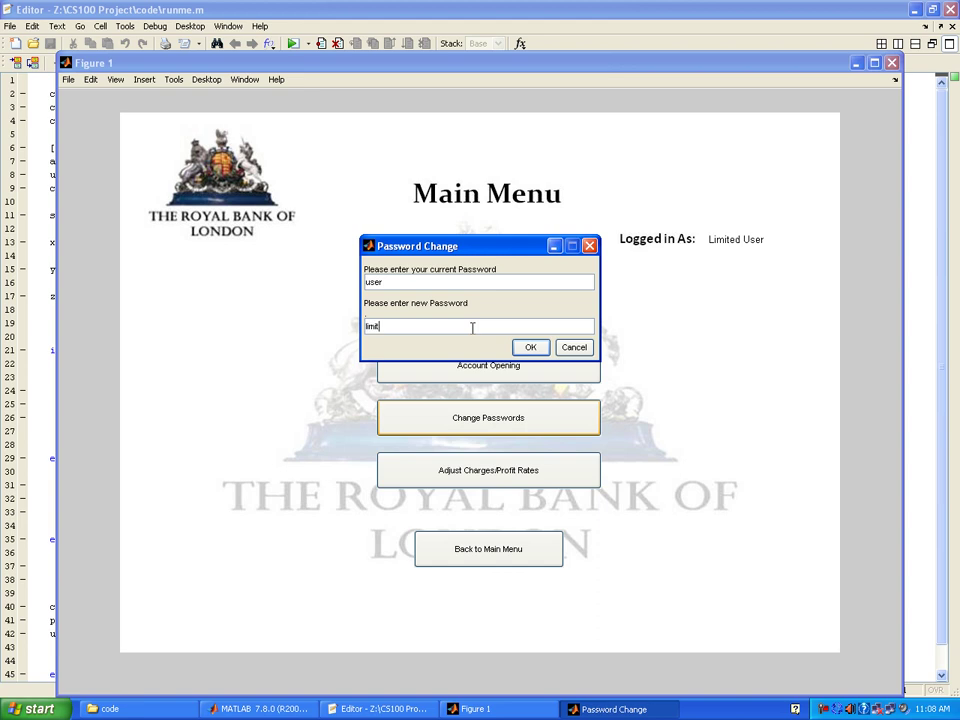
{"action": "key", "text": "Return"}
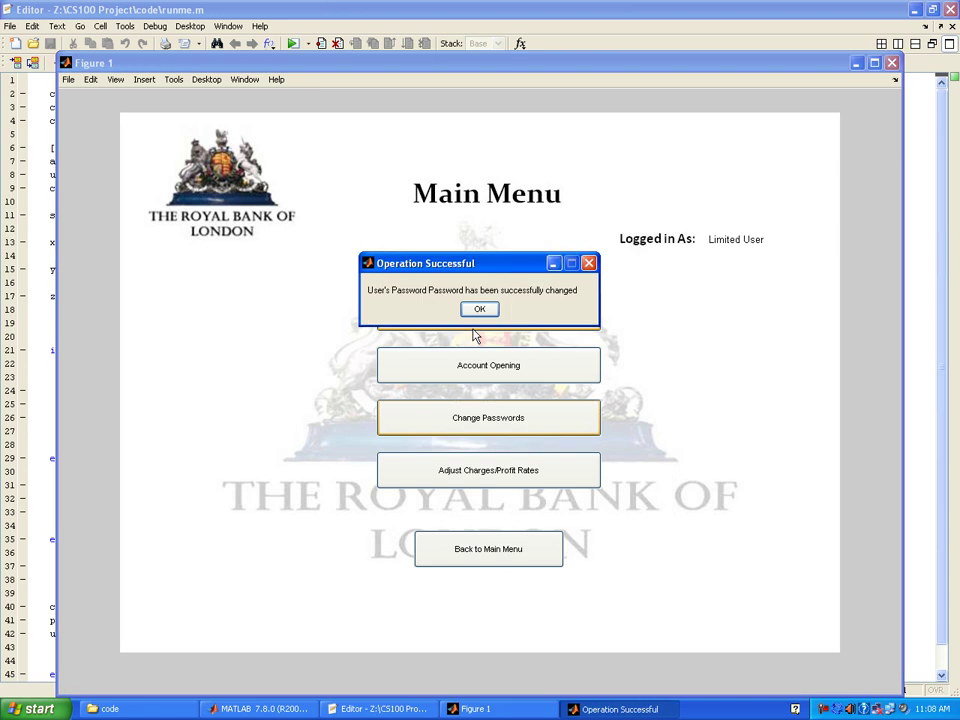
{"action": "left_click", "coordinate": [481, 313]}
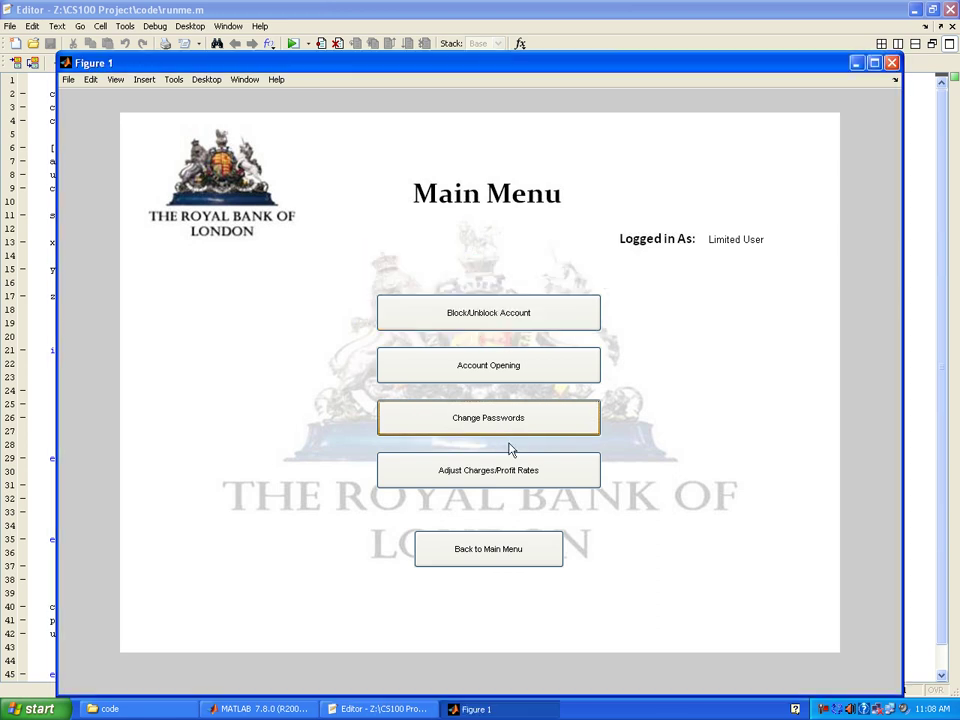
{"action": "left_click", "coordinate": [508, 422]}
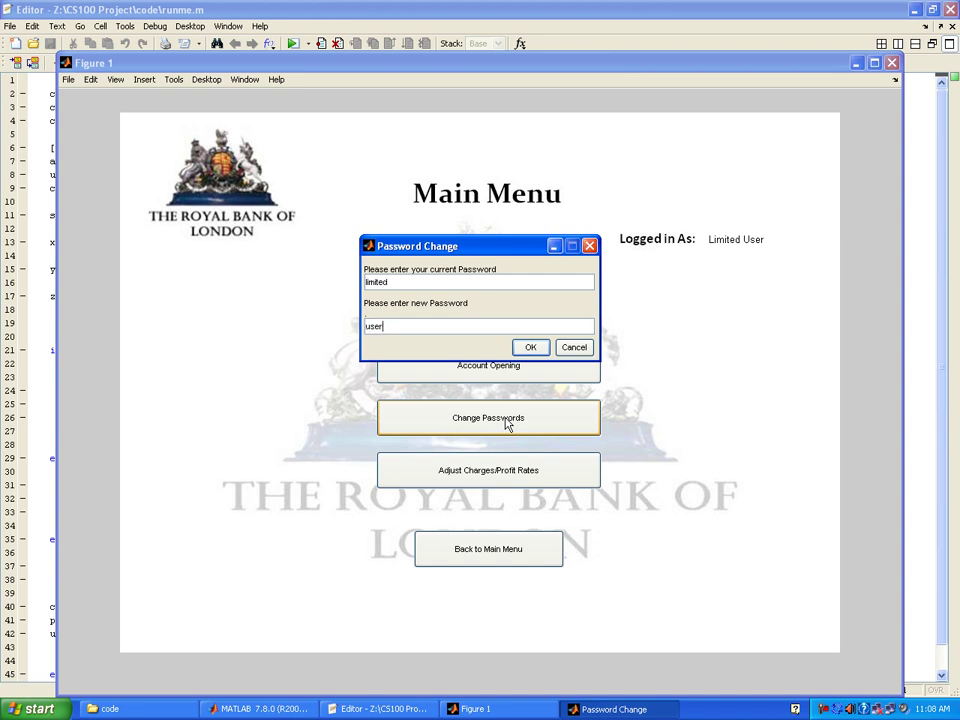
{"action": "key", "text": "Return"}
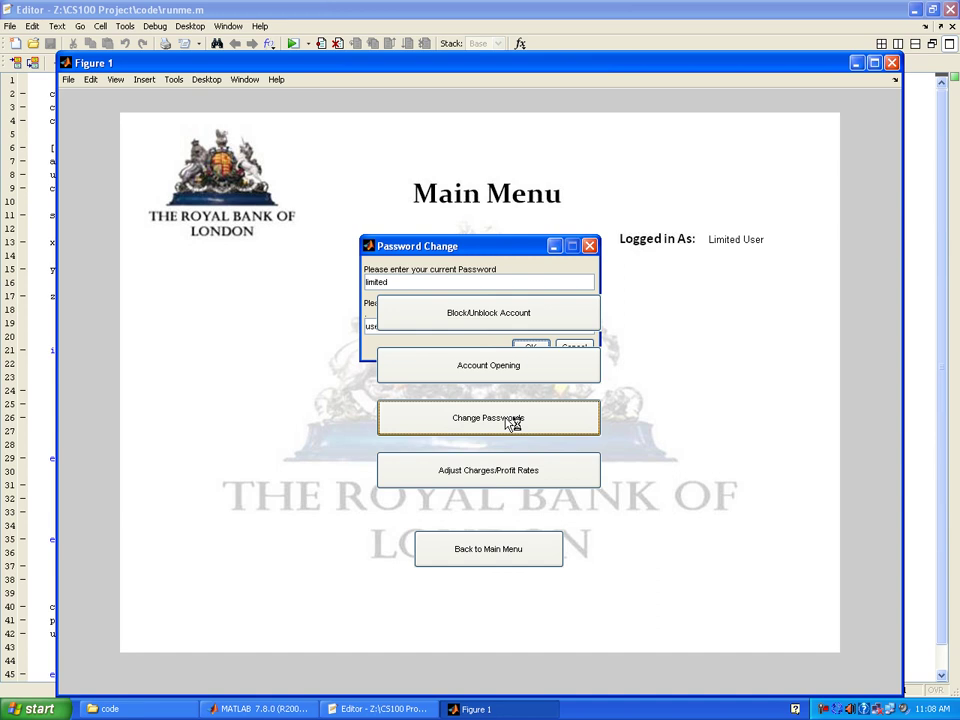
{"action": "left_click", "coordinate": [480, 312]}
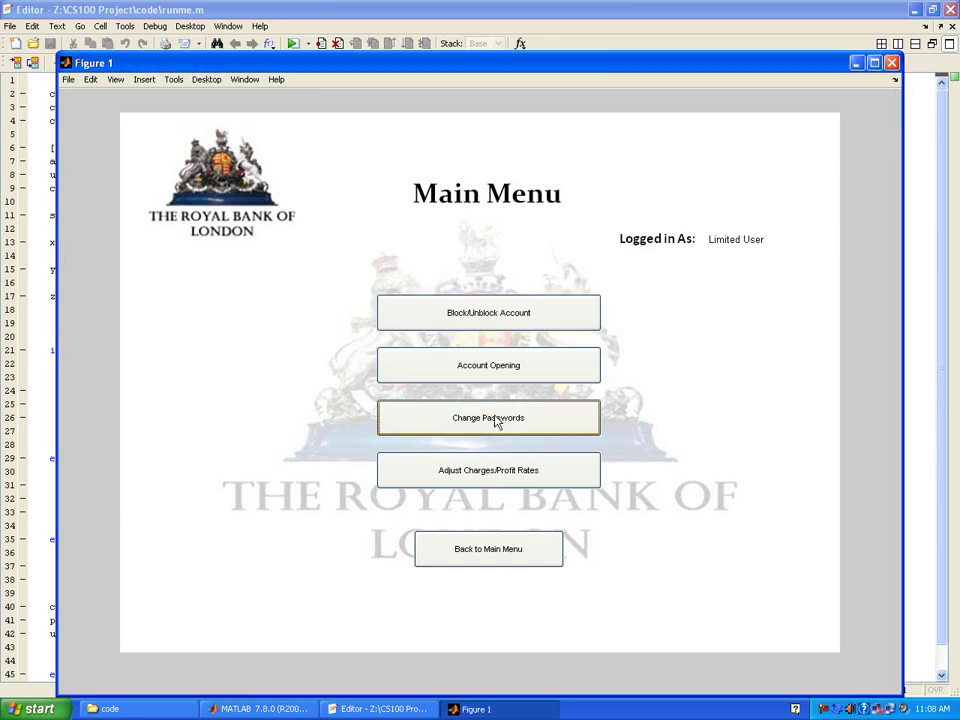
- Attempt the Administrator password change as Limited User and dismiss the not-authorised message
{"action": "left_click", "coordinate": [495, 421]}
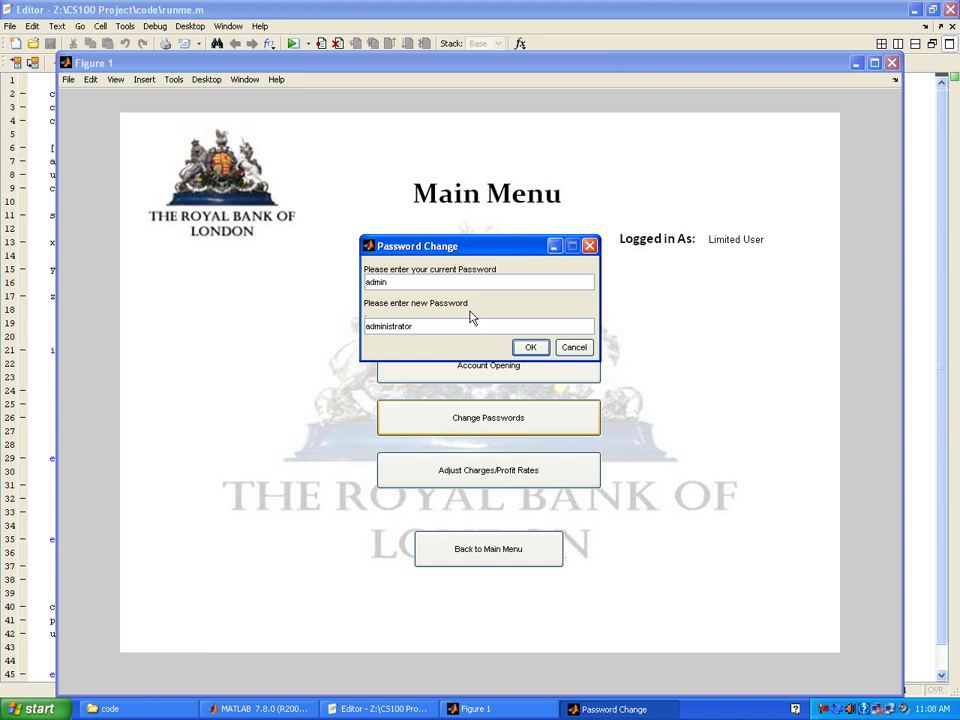
{"action": "key", "text": "Return"}
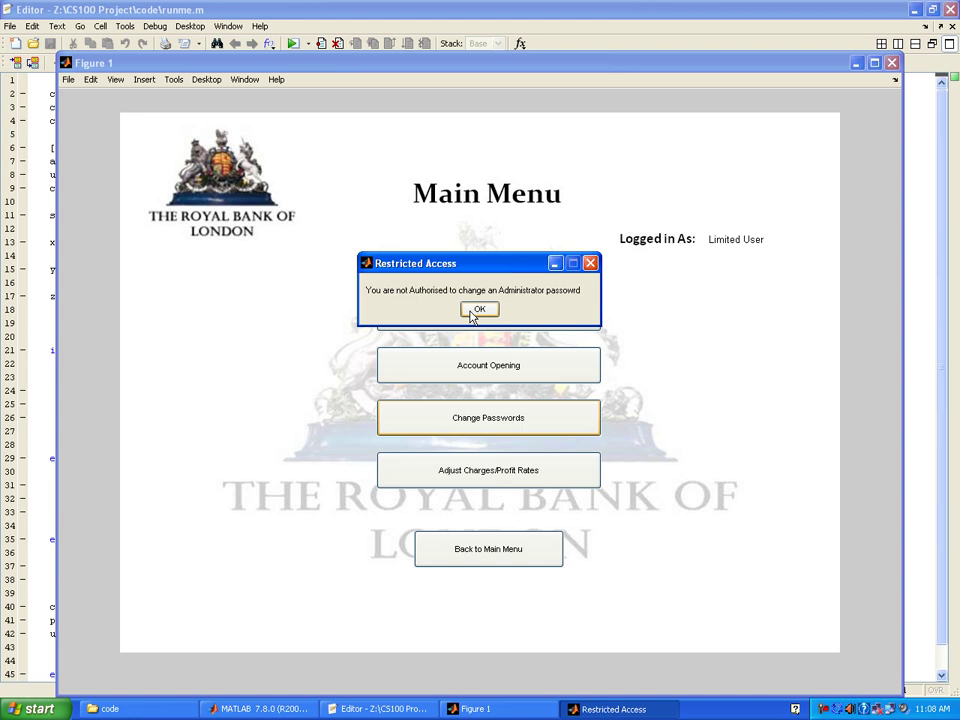
{"action": "left_click", "coordinate": [476, 311]}
- Try each Adjust Charges/Profit Rates option, dismiss each access error, and return to operations
{"action": "left_click", "coordinate": [500, 479]}
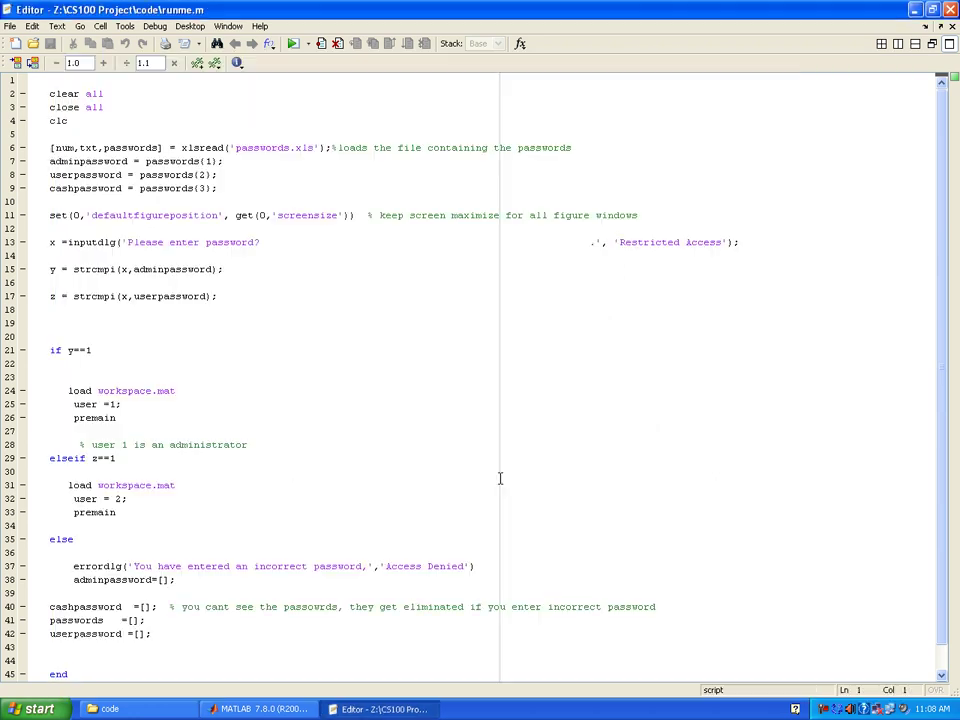
{"action": "left_click", "coordinate": [518, 372]}
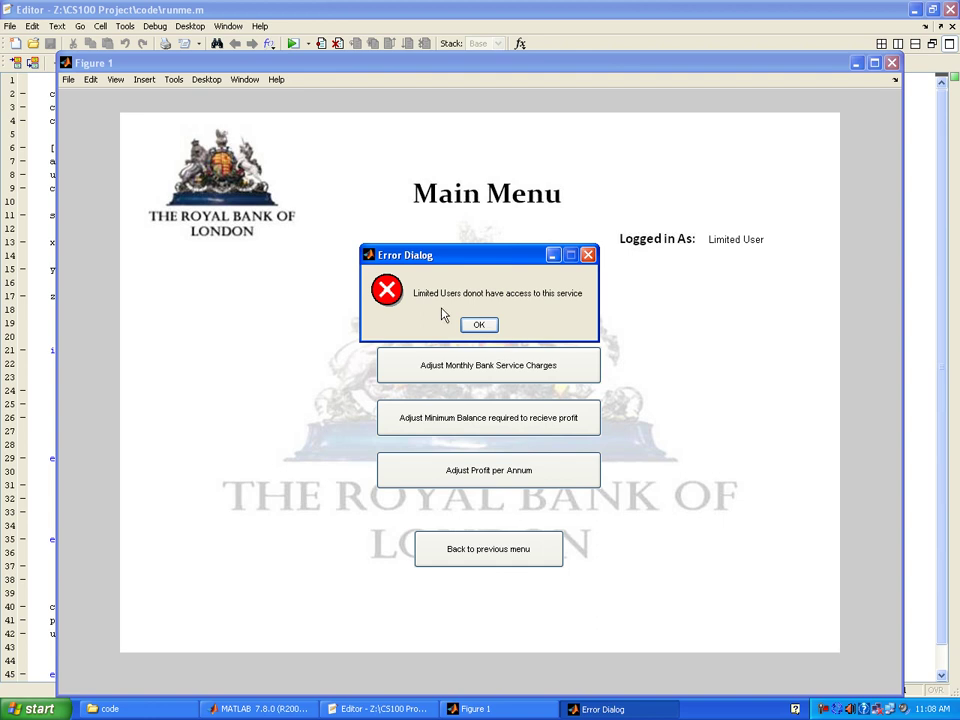
{"action": "left_click", "coordinate": [488, 326]}
{"action": "left_click", "coordinate": [514, 424]}
{"action": "left_click", "coordinate": [486, 326]}
{"action": "left_click", "coordinate": [469, 424]}
{"action": "left_click", "coordinate": [480, 326]}
{"action": "left_click", "coordinate": [498, 565]}
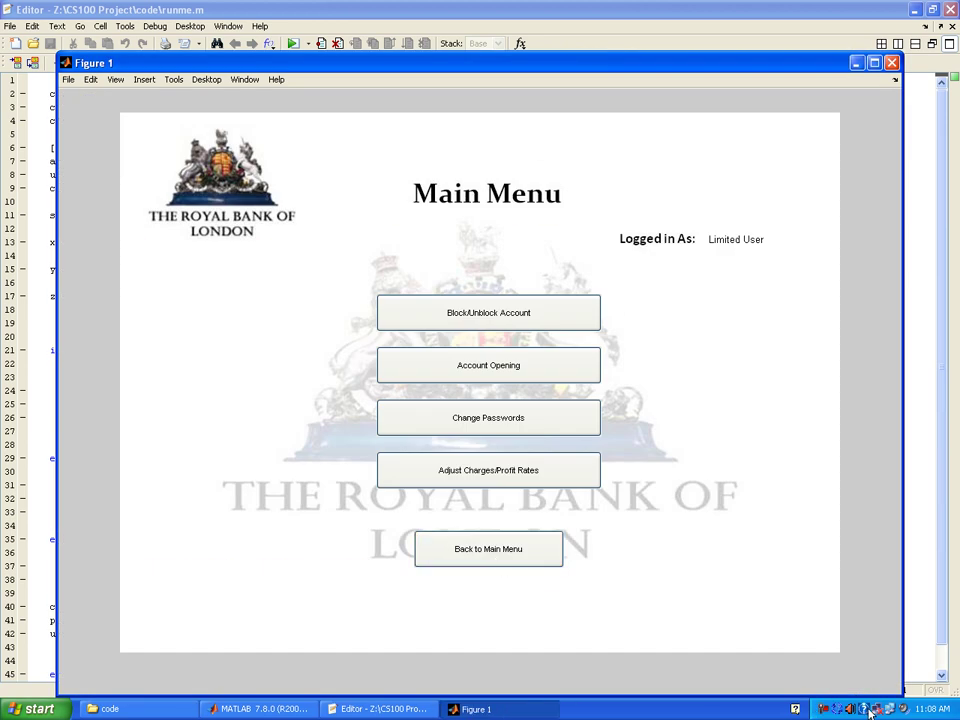
- Go back to the Main Menu, choose Save and Exit, and confirm saving all work
{"action": "left_click", "coordinate": [822, 713]}
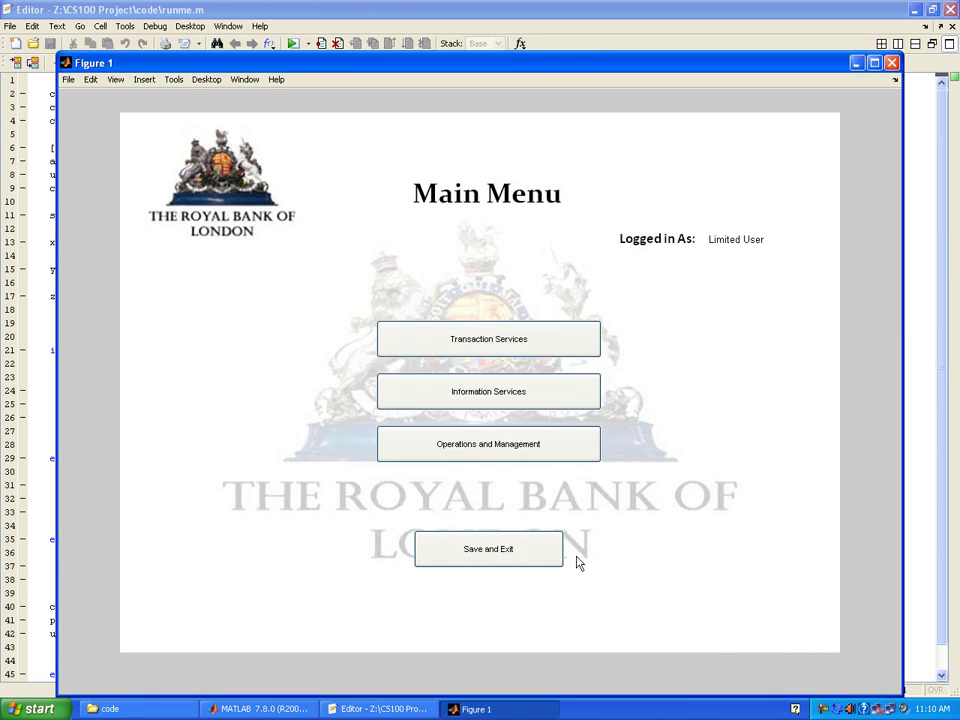
{"action": "left_click", "coordinate": [466, 563]}
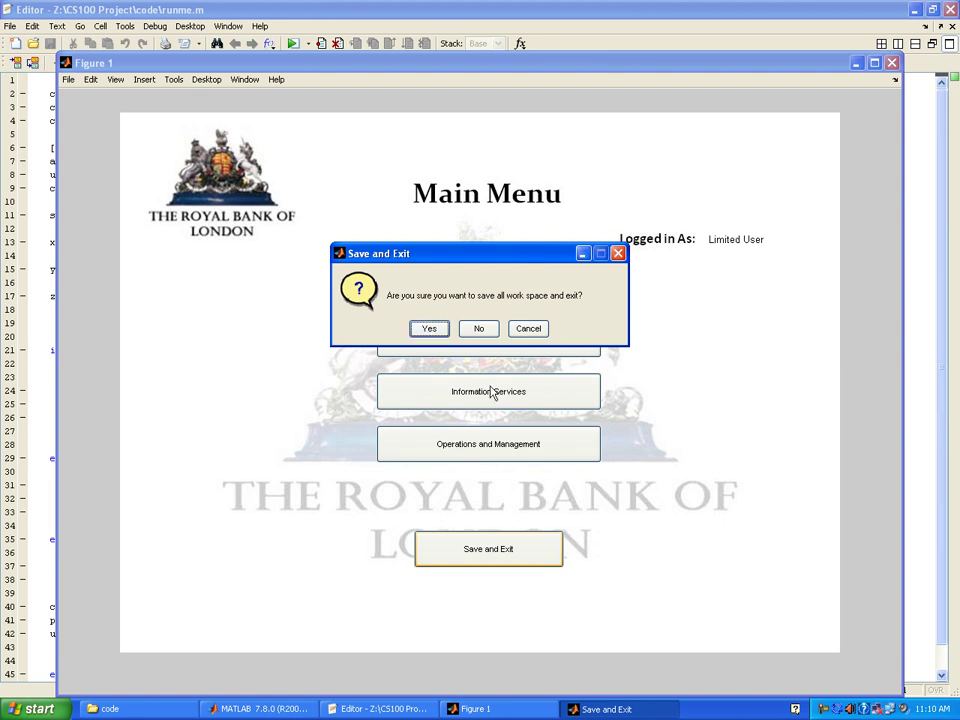
{"action": "left_click", "coordinate": [430, 330]}
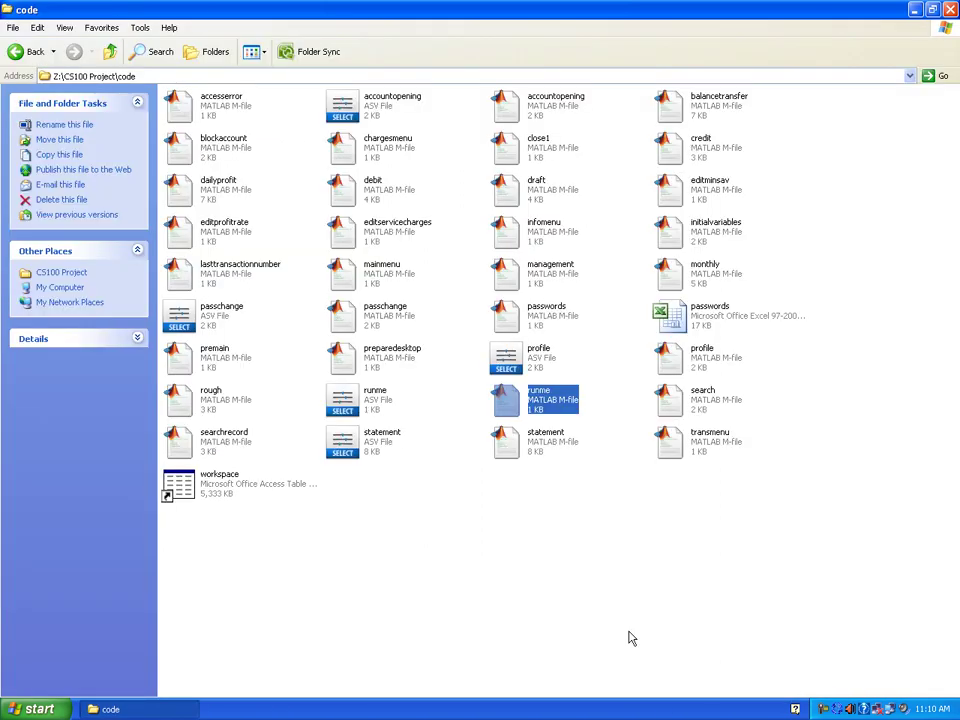
- Open runme.m from the code folder to restart MATLAB with the script in the Editor
{"action": "double_click", "coordinate": [533, 402]}
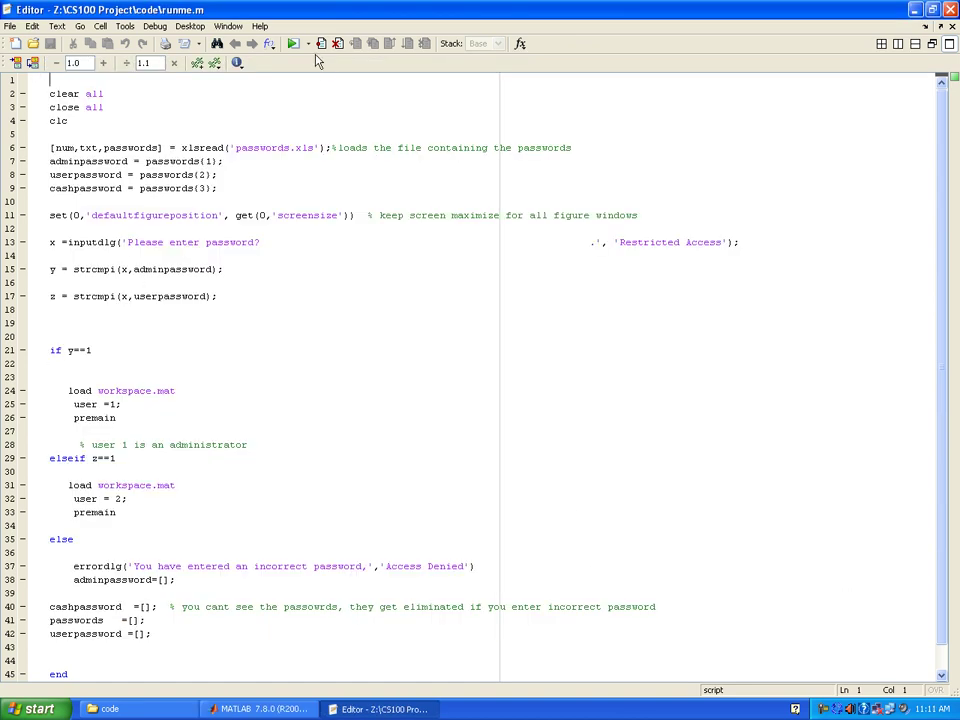
- Submit the Restricted Access password so runme opens the bank's Figure 1, then return to the Editor
{"action": "left_click", "coordinate": [290, 709]}
{"action": "left_click", "coordinate": [327, 709]}
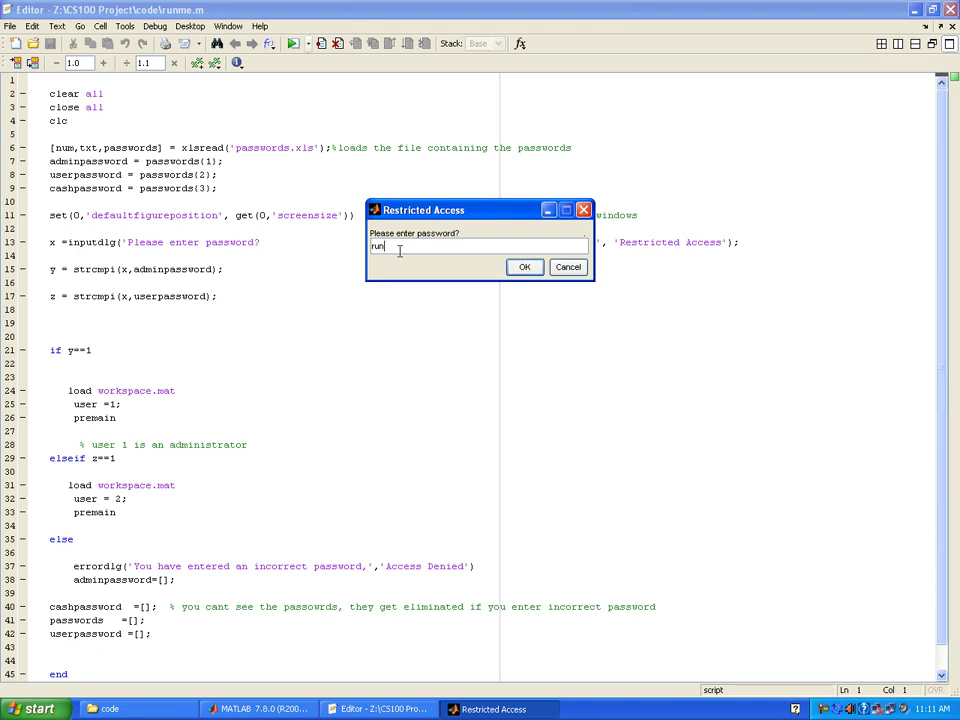
{"action": "left_click_drag", "start_coordinate": [394, 246], "coordinate": [368, 257]}
{"action": "key", "text": "Return"}
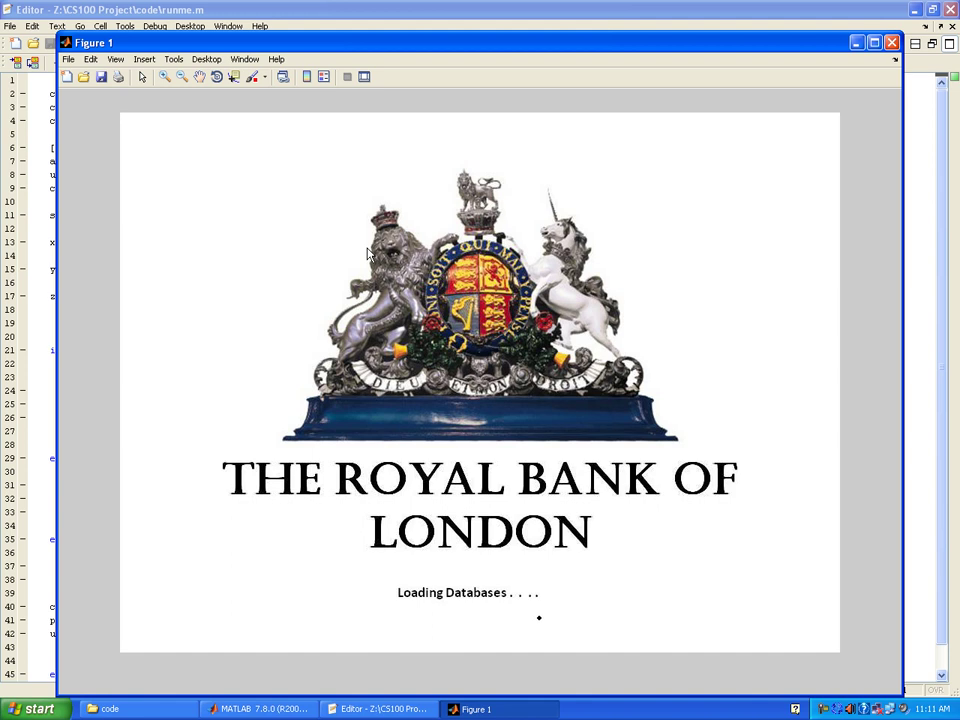
{"action": "left_click", "coordinate": [407, 709]}
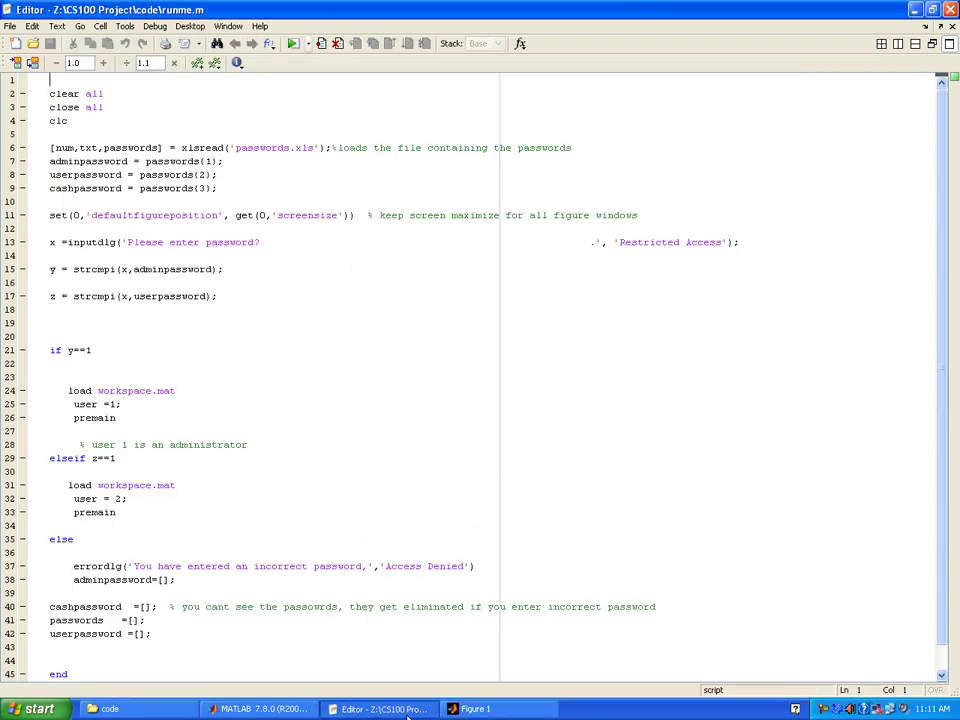
- Bring the MATLAB desktop forward and view the lasttransactionnumber.m description in Current Directory
{"action": "left_click", "coordinate": [258, 709]}
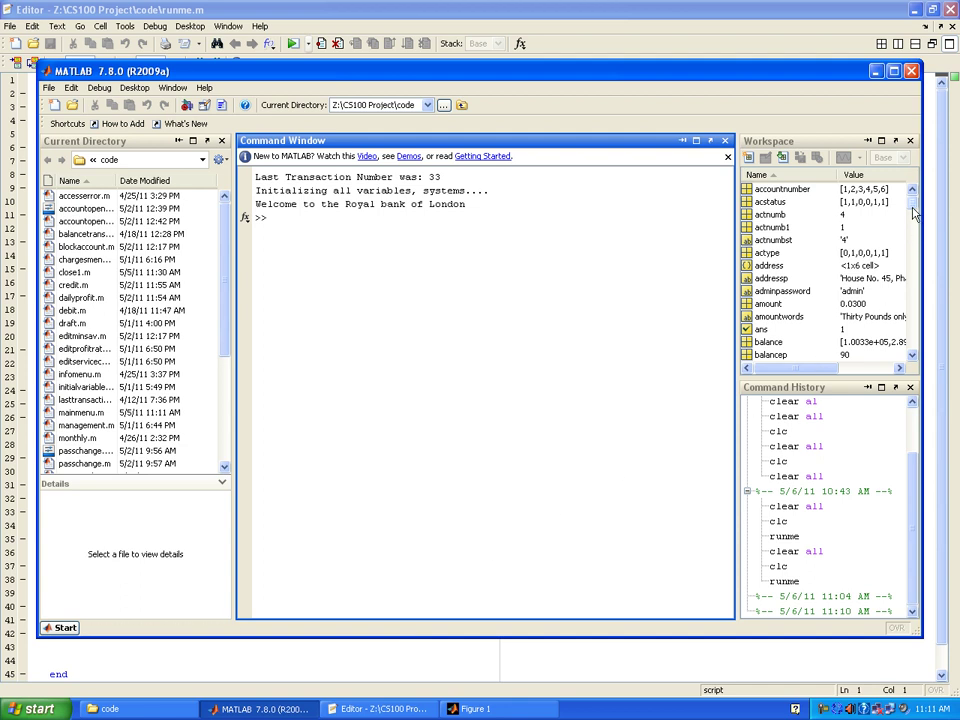
{"action": "left_click_drag", "start_coordinate": [911, 206], "coordinate": [890, 345]}
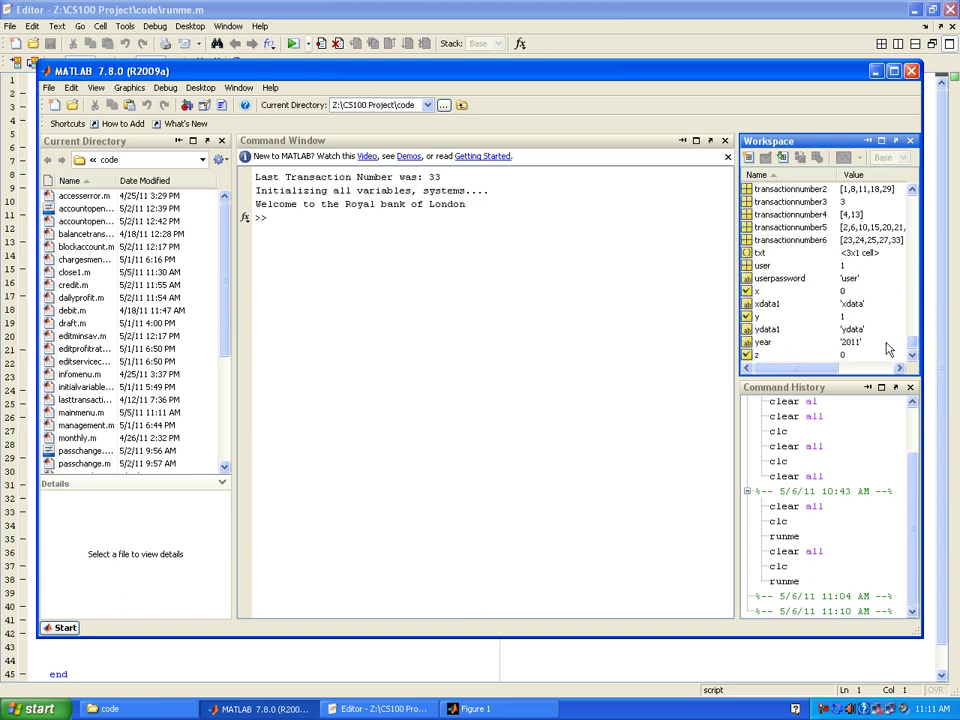
{"action": "left_click", "coordinate": [225, 279]}
{"action": "scroll", "coordinate": [225, 279], "scroll_direction": "down", "scroll_amount": 1}
{"action": "scroll", "coordinate": [228, 270], "scroll_direction": "up", "scroll_amount": 1}
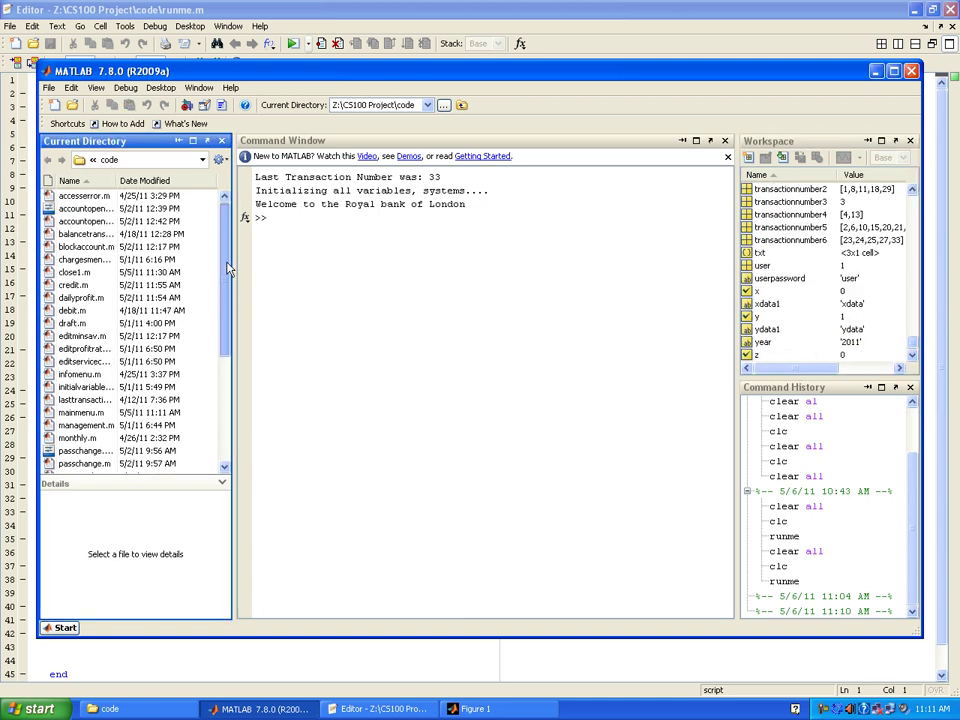
{"action": "left_click", "coordinate": [80, 400]}
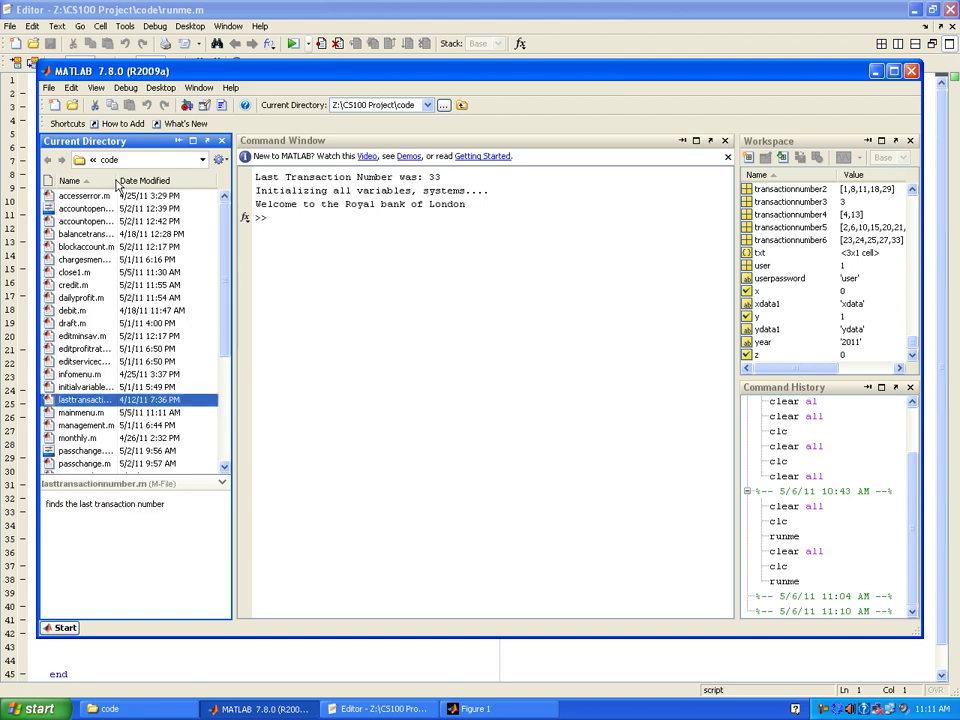
- Widen the Name column so full script names show, and view the runme.m description
{"action": "left_click_drag", "start_coordinate": [115, 180], "coordinate": [145, 180]}
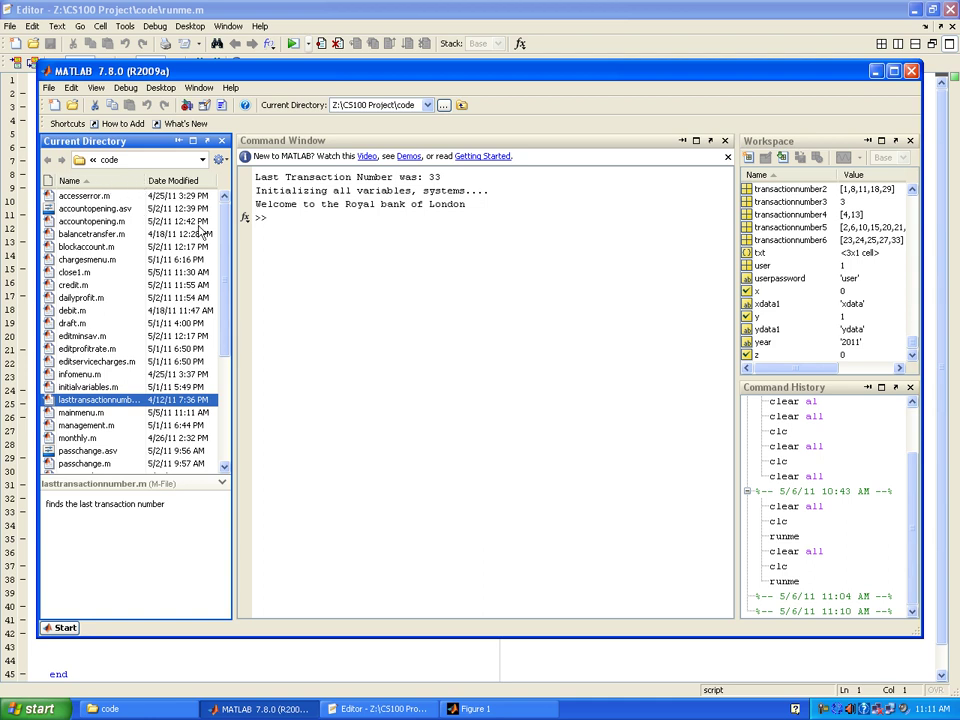
{"action": "left_click_drag", "start_coordinate": [226, 340], "coordinate": [223, 426]}
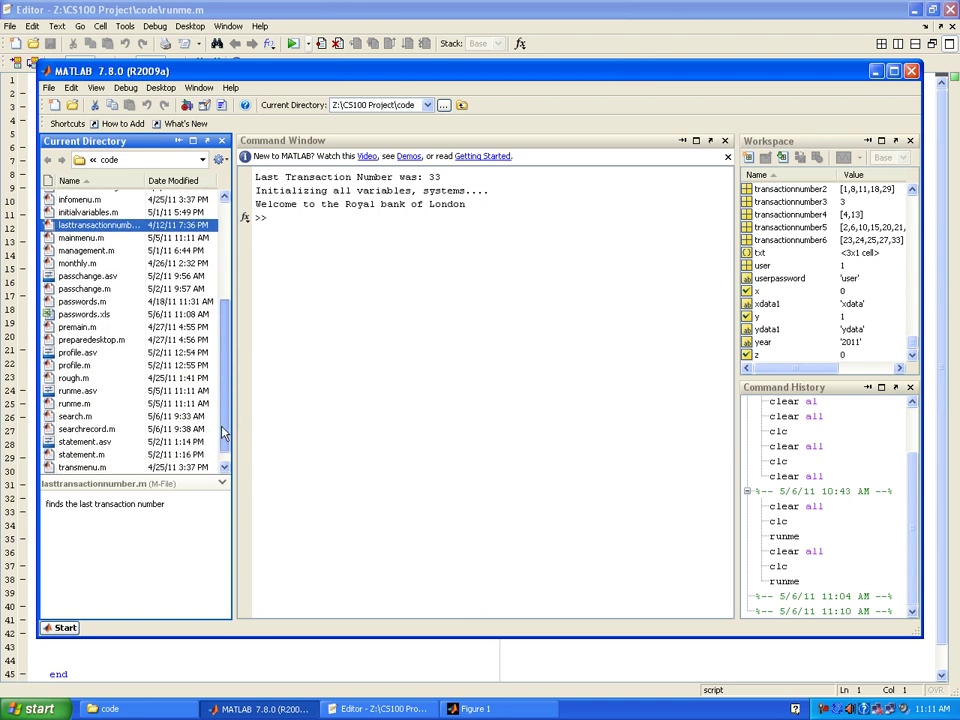
{"action": "left_click", "coordinate": [70, 405]}
{"action": "scroll", "coordinate": [70, 320], "scroll_direction": "down", "scroll_amount": 1}
{"action": "scroll", "coordinate": [66, 300], "scroll_direction": "up", "scroll_amount": 5}
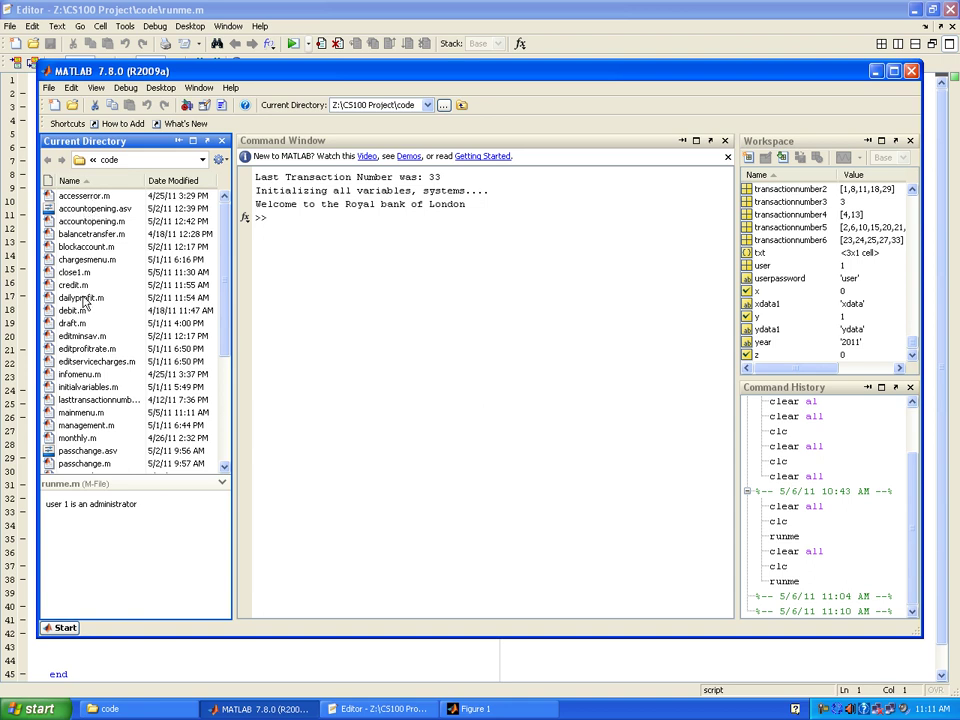
- Open dailyprofit.m and scroll through its daily profit debit and credit transaction code
{"action": "double_click", "coordinate": [82, 297]}
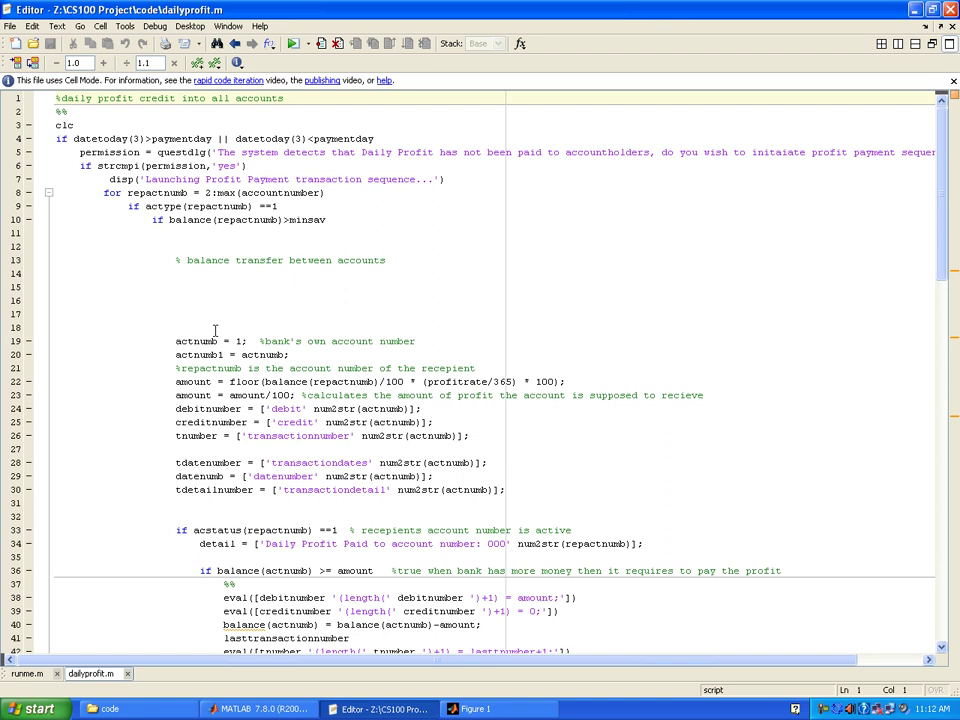
{"action": "scroll", "coordinate": [212, 284], "scroll_direction": "down", "scroll_amount": 3}
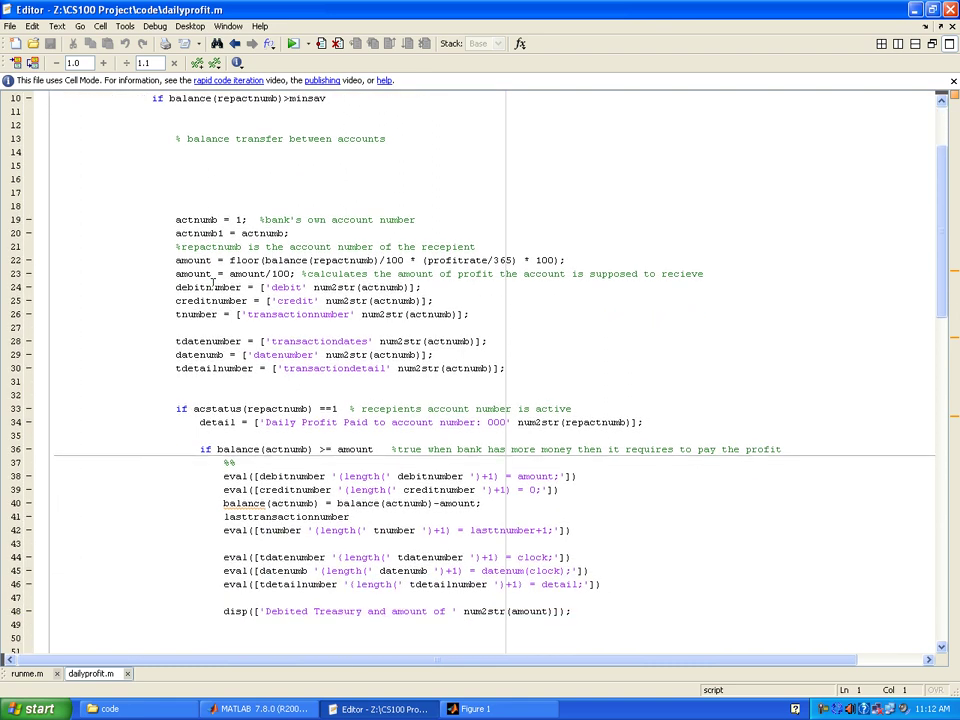
{"action": "scroll", "coordinate": [212, 284], "scroll_direction": "down", "scroll_amount": 3}
{"action": "scroll", "coordinate": [212, 284], "scroll_direction": "down", "scroll_amount": 14}
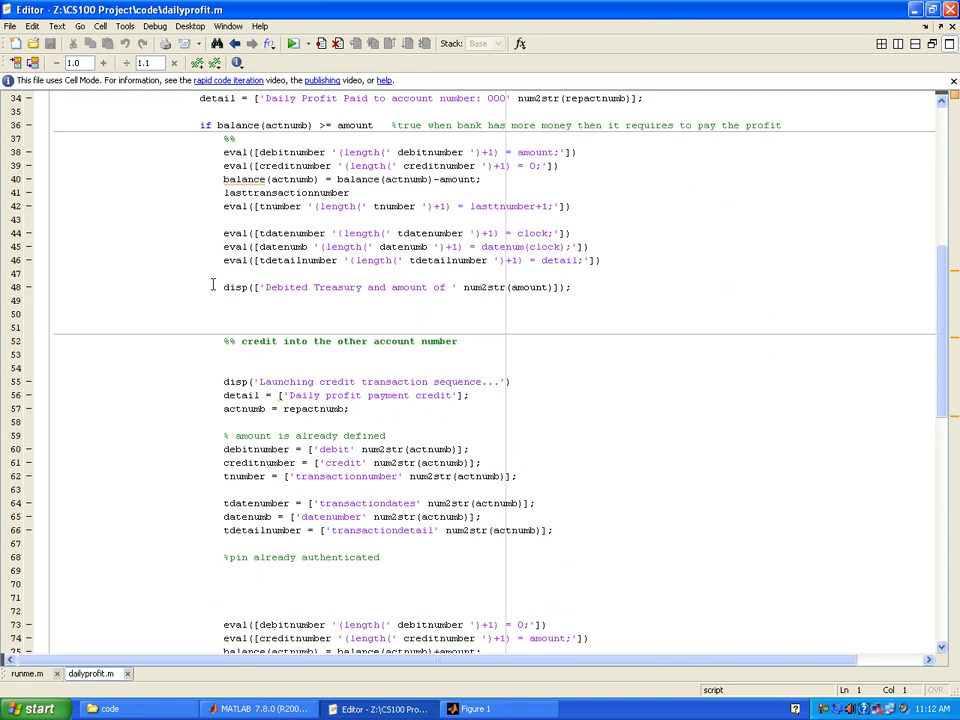
{"action": "scroll", "coordinate": [148, 277], "scroll_direction": "down", "scroll_amount": 9}
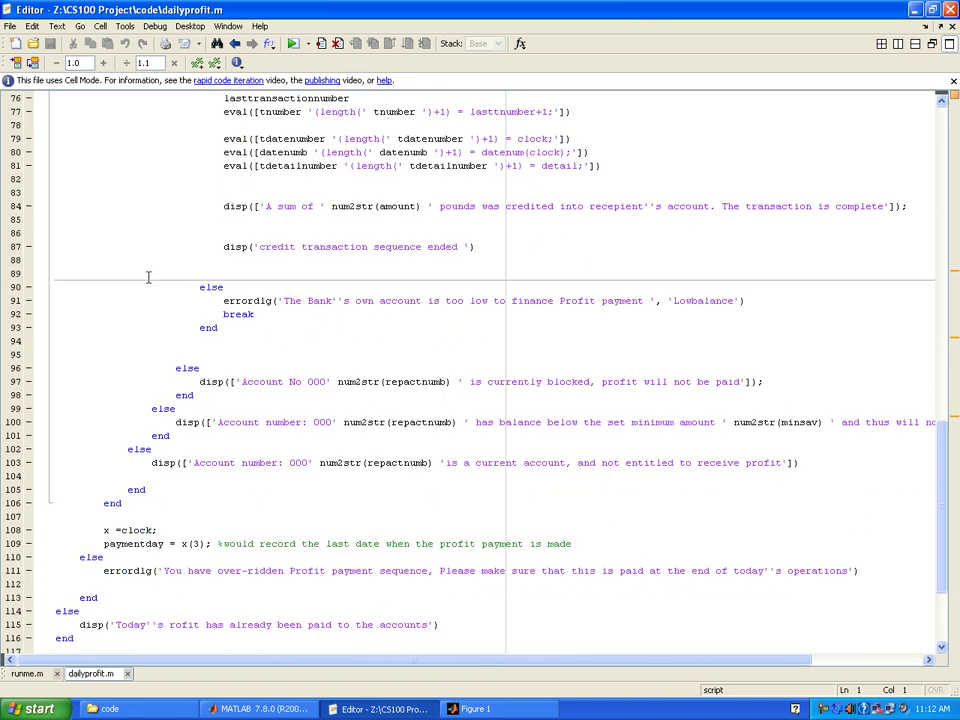
{"action": "scroll", "coordinate": [148, 277], "scroll_direction": "up", "scroll_amount": 2}
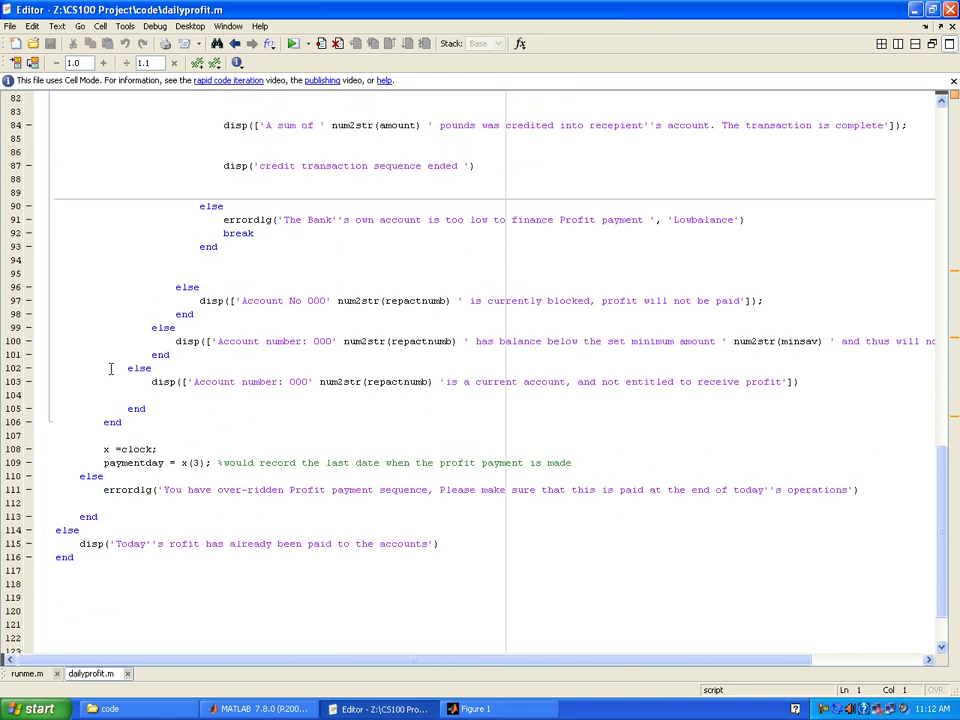
{"action": "scroll", "coordinate": [111, 368], "scroll_direction": "up", "scroll_amount": 20}
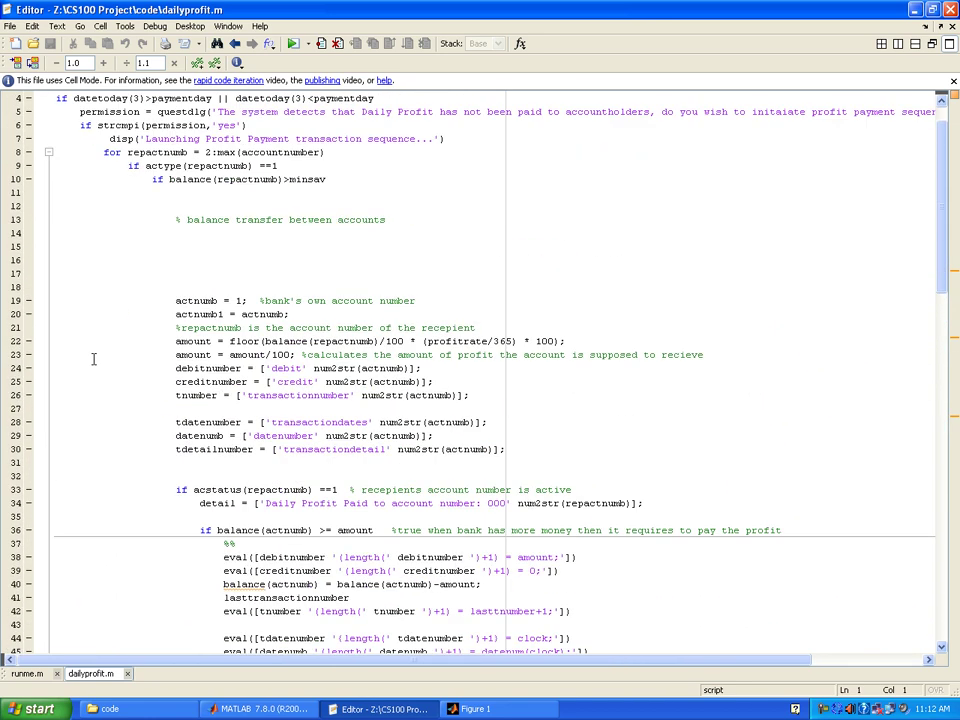
{"action": "scroll", "coordinate": [93, 358], "scroll_direction": "up", "scroll_amount": 1}
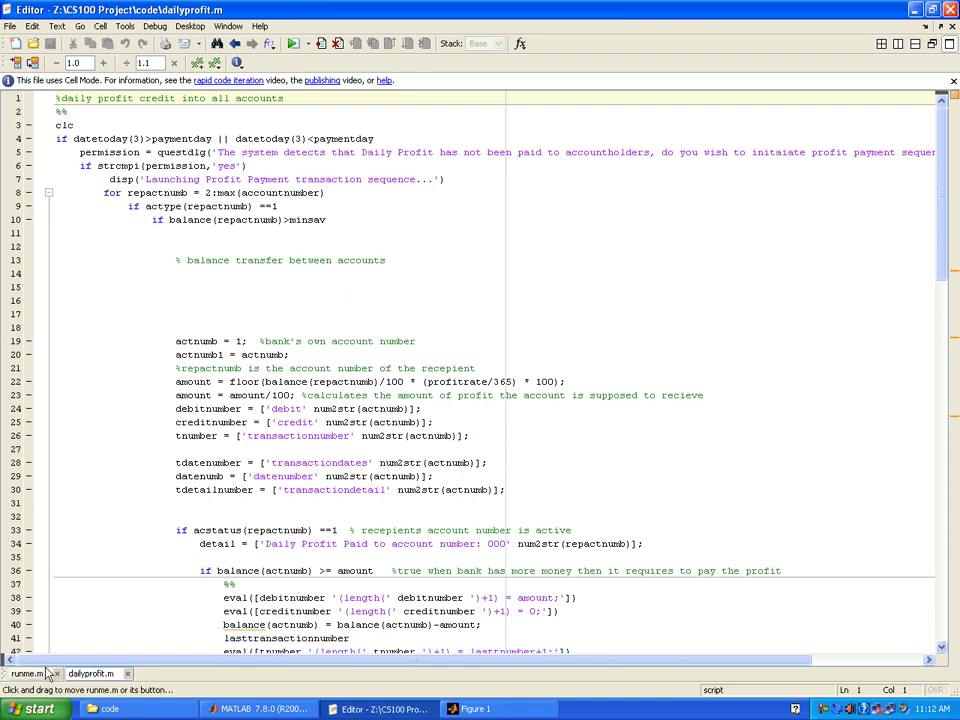
{"action": "scroll", "coordinate": [122, 412], "scroll_direction": "down", "scroll_amount": 8}
{"action": "scroll", "coordinate": [122, 412], "scroll_direction": "down", "scroll_amount": 1}
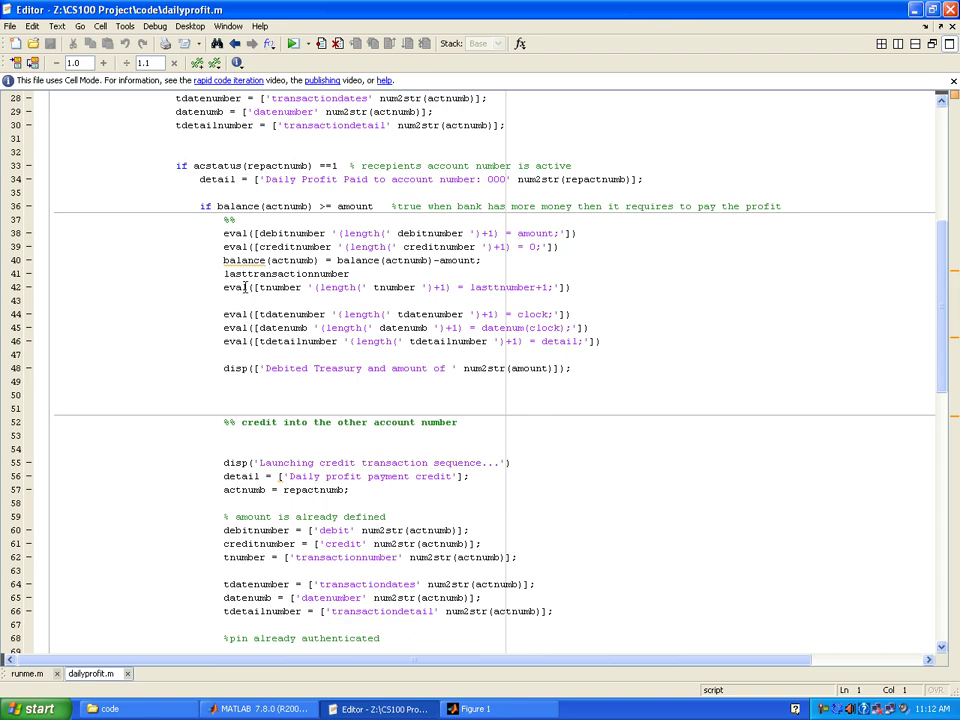
{"action": "scroll", "coordinate": [245, 287], "scroll_direction": "down", "scroll_amount": 8}
{"action": "scroll", "coordinate": [206, 307], "scroll_direction": "up", "scroll_amount": 8}
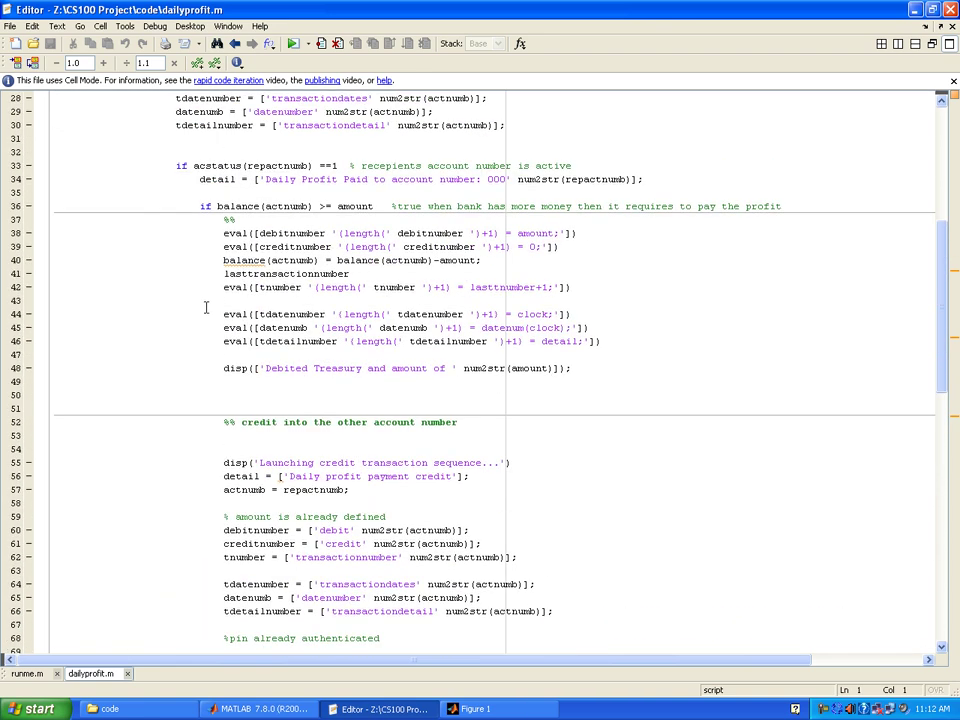